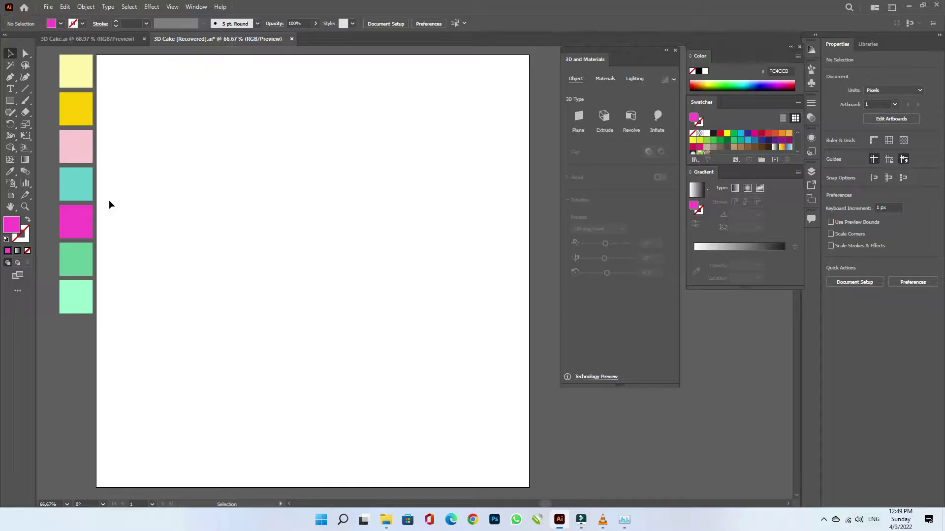
- Create a magenta rectangle 285 px wide and 43 px high in the upper part of the artboard
click(10, 101)
click(239, 151)
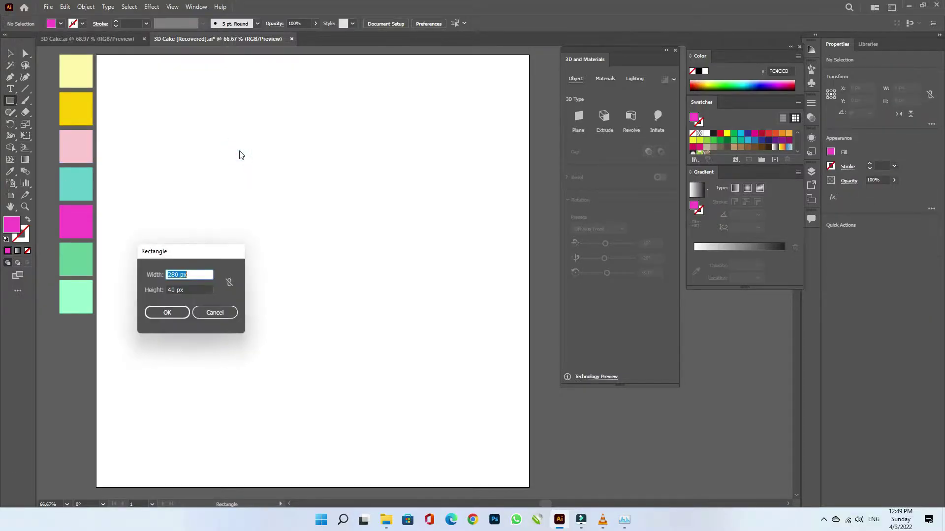
text(285)
key(Tab)
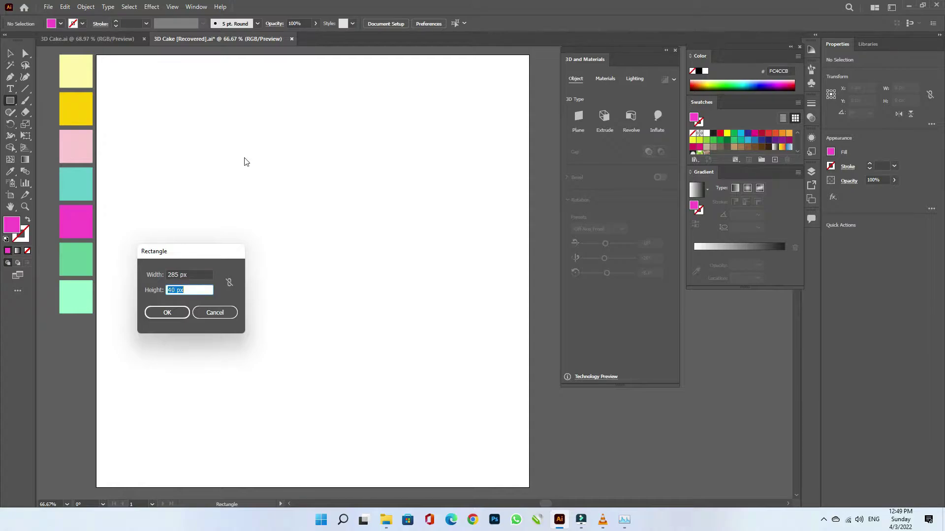
text(43)
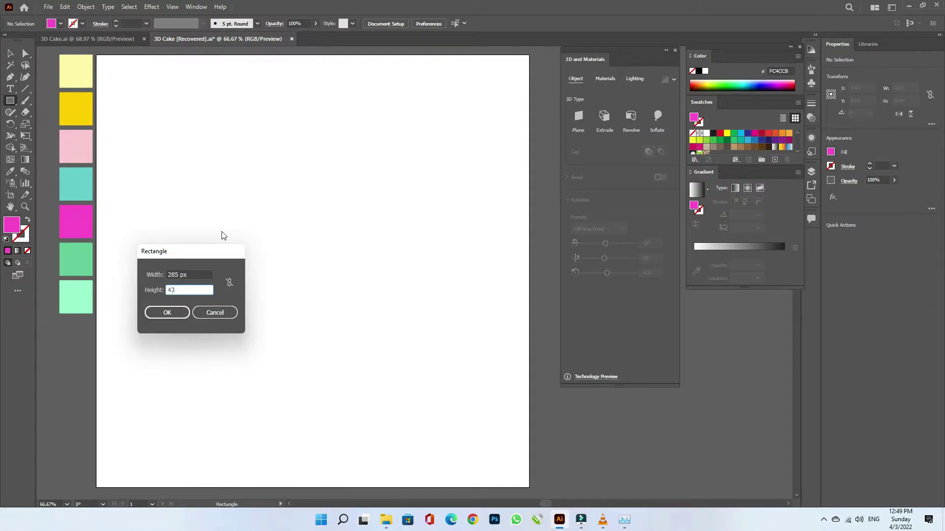
click(167, 312)
click(12, 54)
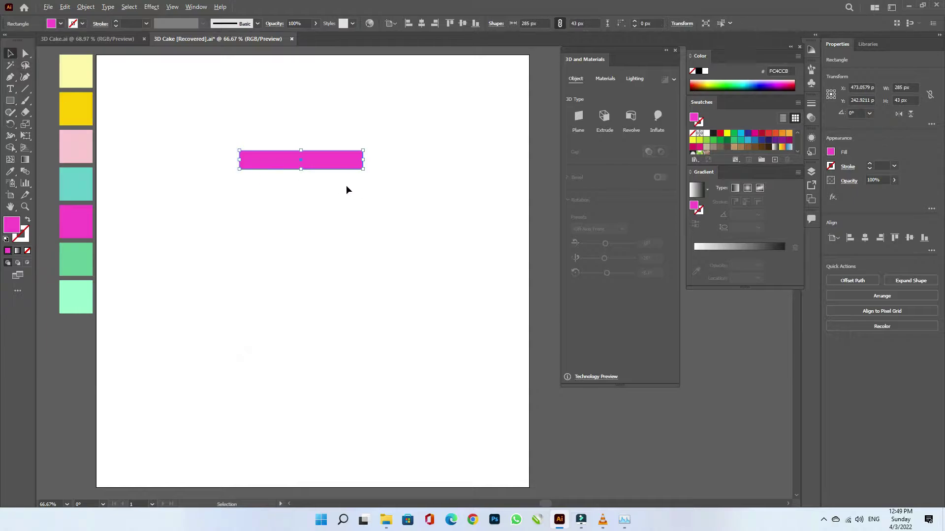
- Duplicate the magenta rectangle directly below itself and repeat the copy three times to make a stack of five strips
scroll(294, 155, up, 3)
drag(313, 157, 306, 215)
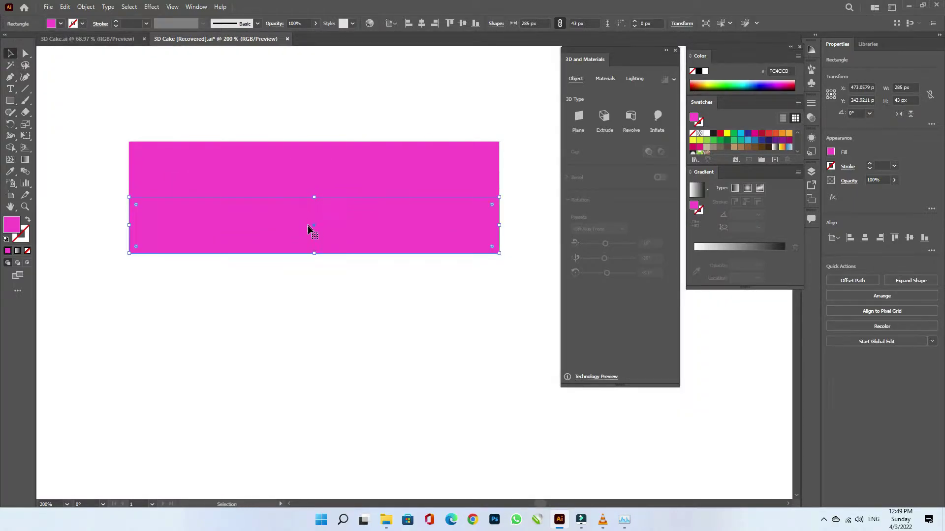
key(ctrl+d)
key(ctrl+d)
key(ctrl+d)
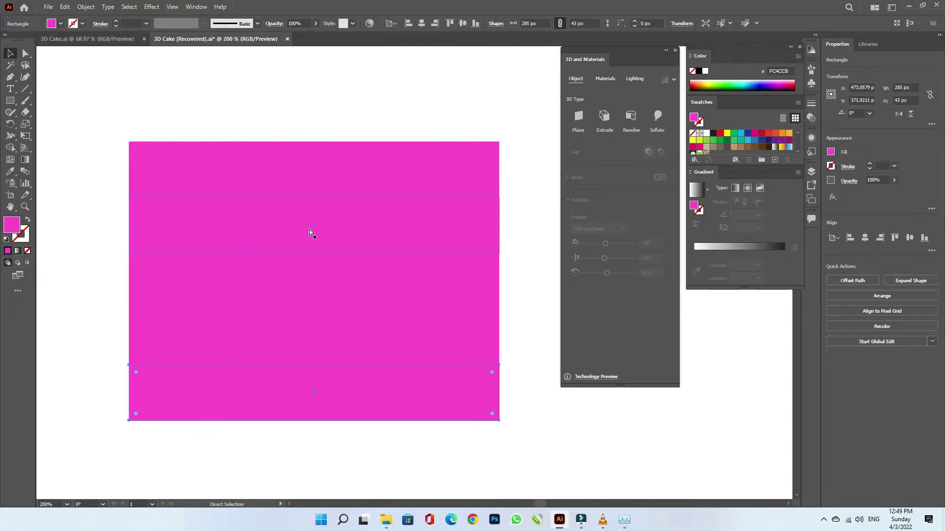
- Recolour the first four strips from top to bottom with the pale yellow, golden yellow, light pink and turquoise palette squares using the Eyedropper
key(ctrl+0)
click(336, 181)
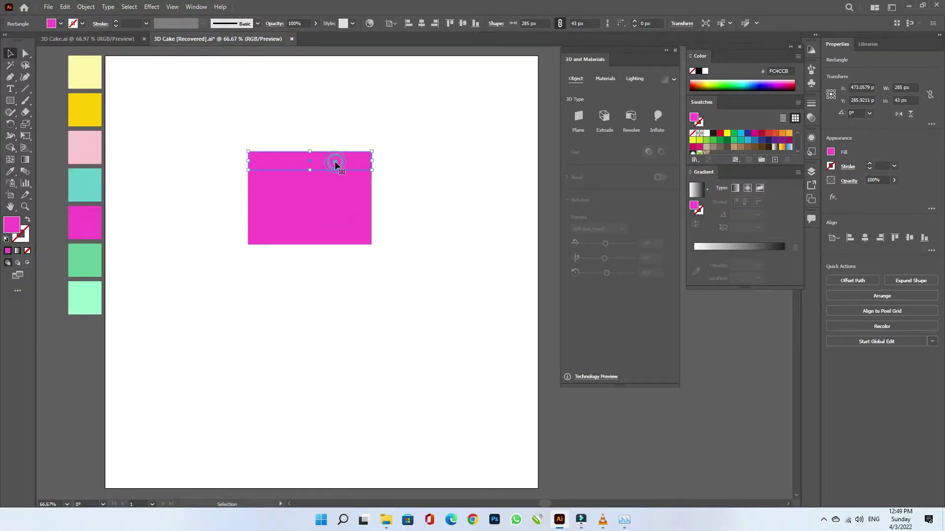
key(i)
click(85, 67)
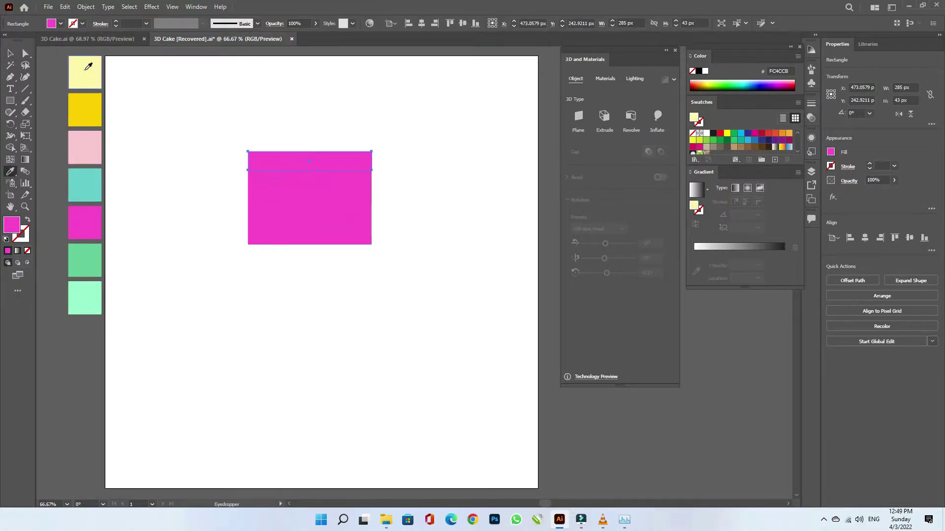
key(ctrl)
ctrl+click(275, 182)
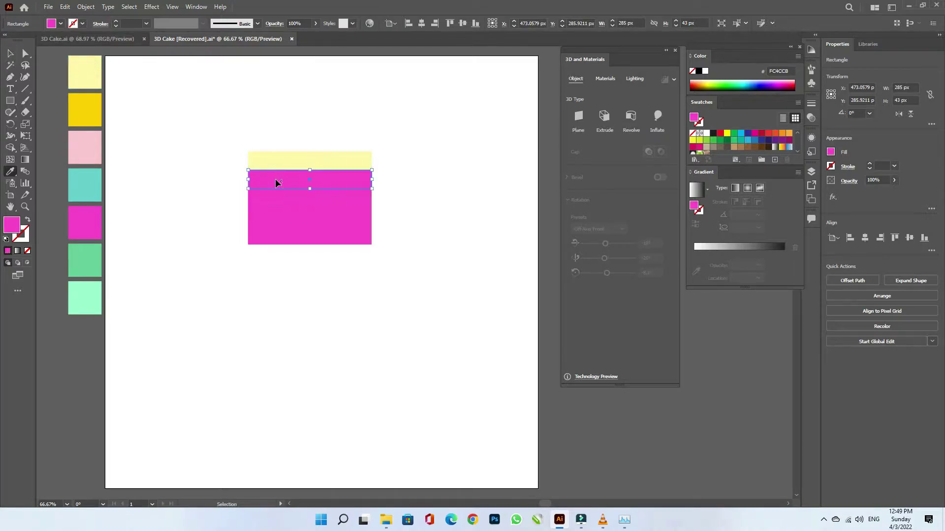
click(94, 121)
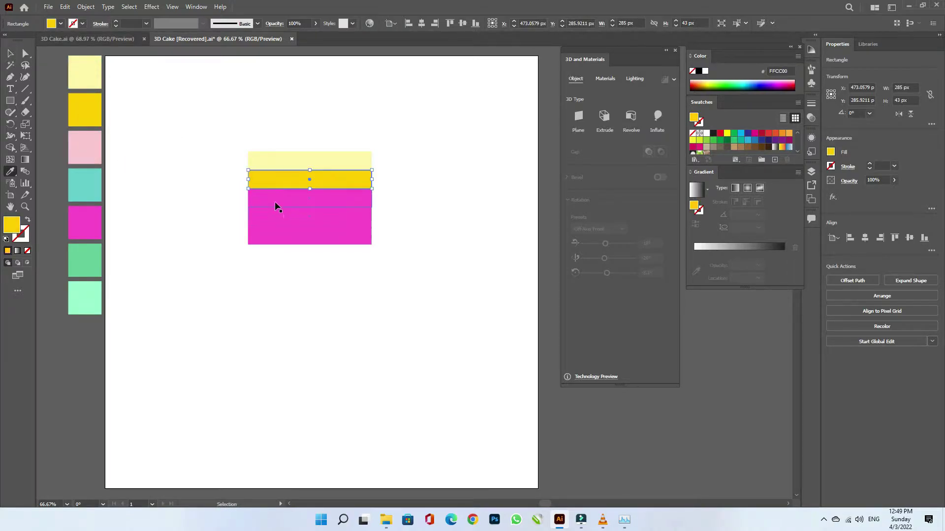
ctrl+click(279, 204)
click(94, 147)
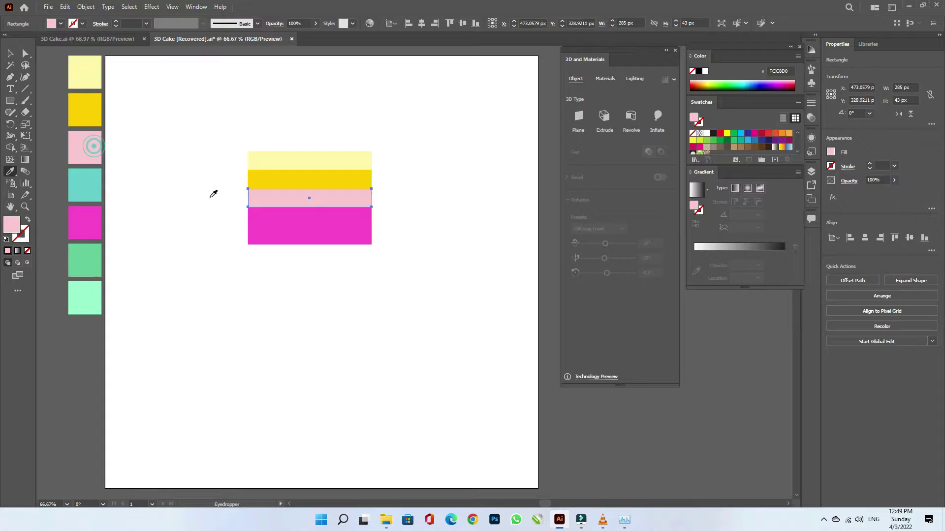
ctrl+click(271, 222)
click(94, 184)
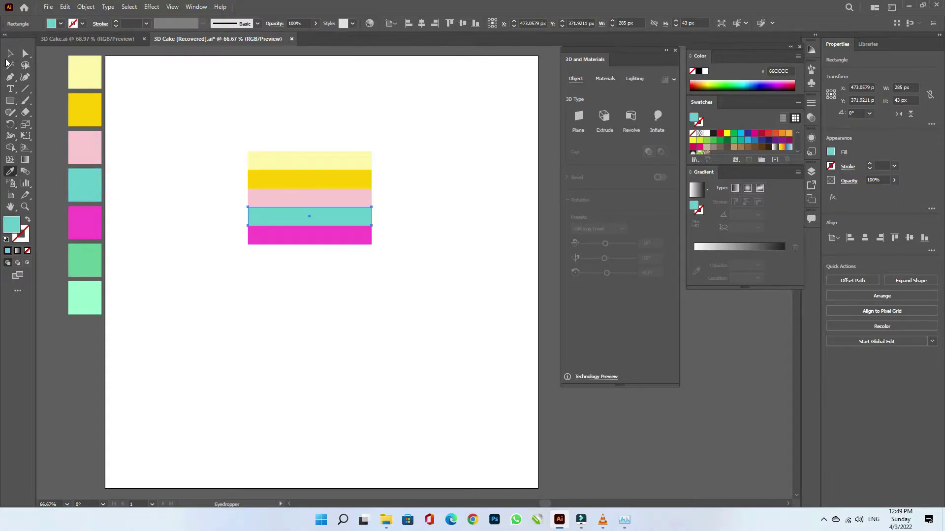
- Round only the lower-right corner of the bottom magenta strip to a radius of about 18.5 px
click(9, 54)
drag(394, 144, 309, 253)
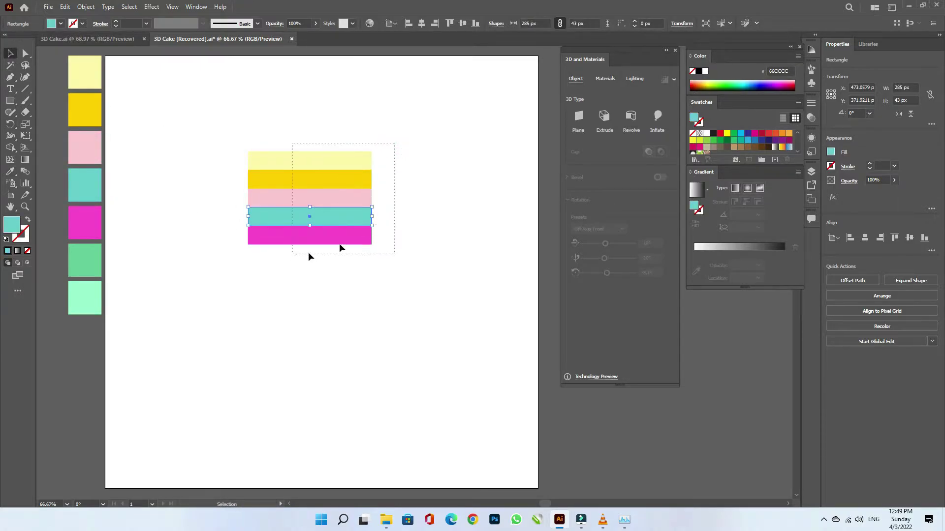
click(396, 243)
click(360, 235)
click(26, 54)
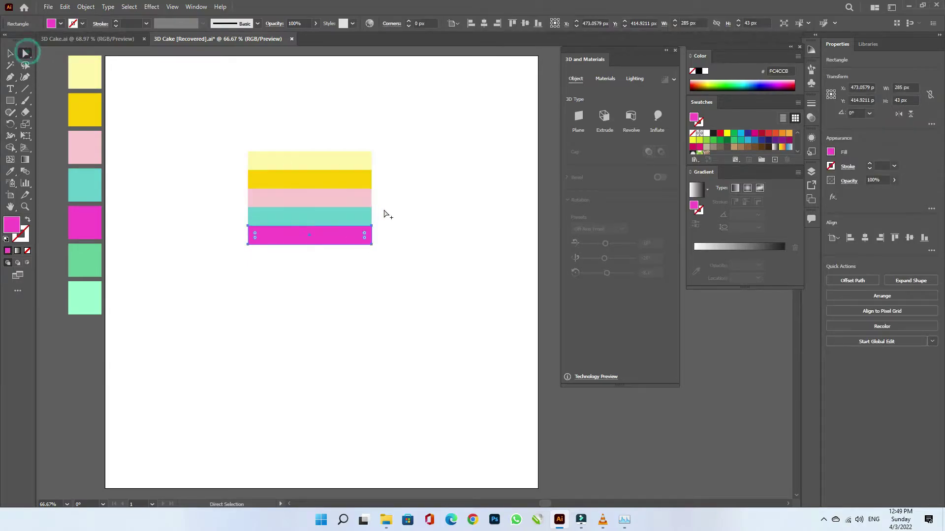
scroll(369, 255, up, 5)
click(390, 230)
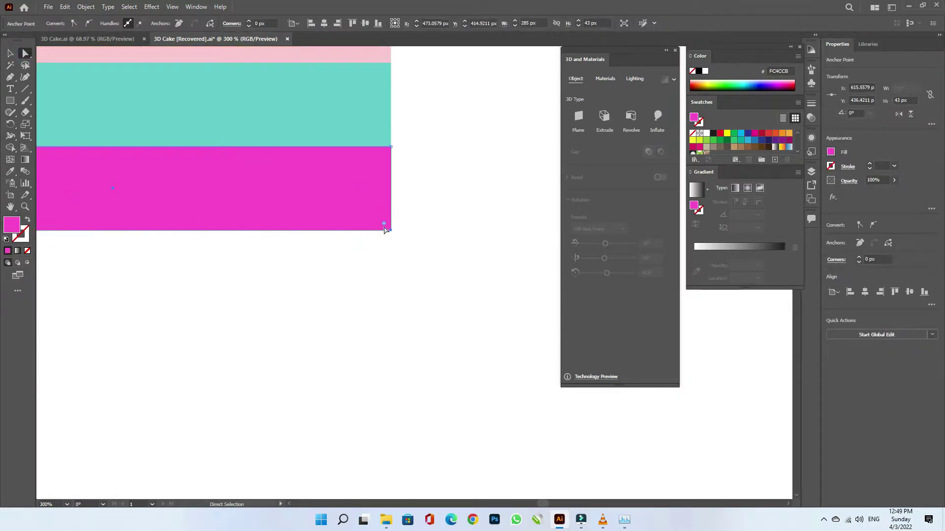
drag(382, 219, 347, 218)
key(v)
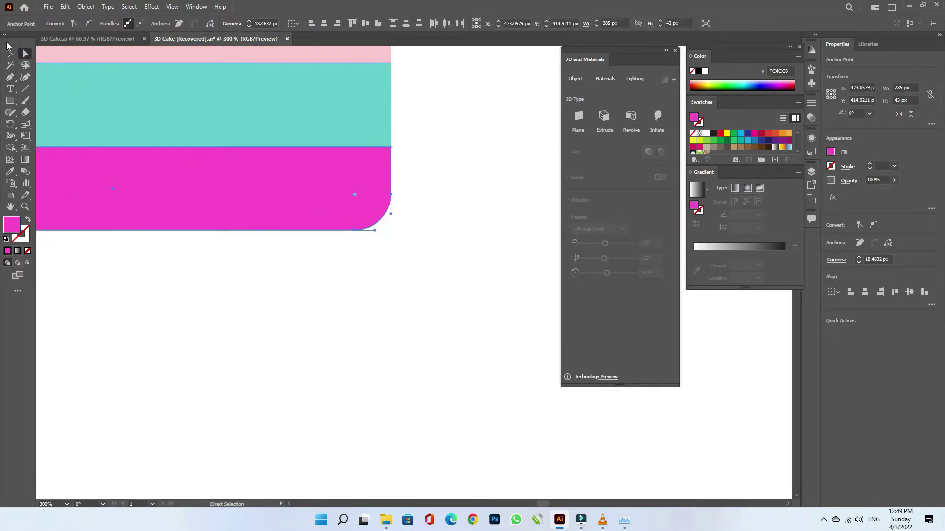
- Group the five coloured strips and move the group to the lower-right area of the artboard
scroll(397, 283, down, 2)
scroll(398, 283, down, 1)
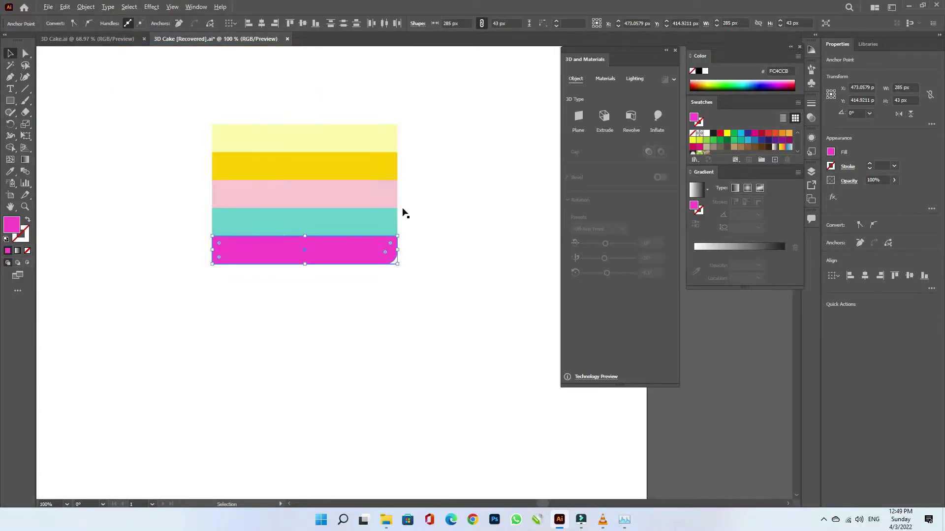
drag(438, 85, 265, 278)
right_click(311, 203)
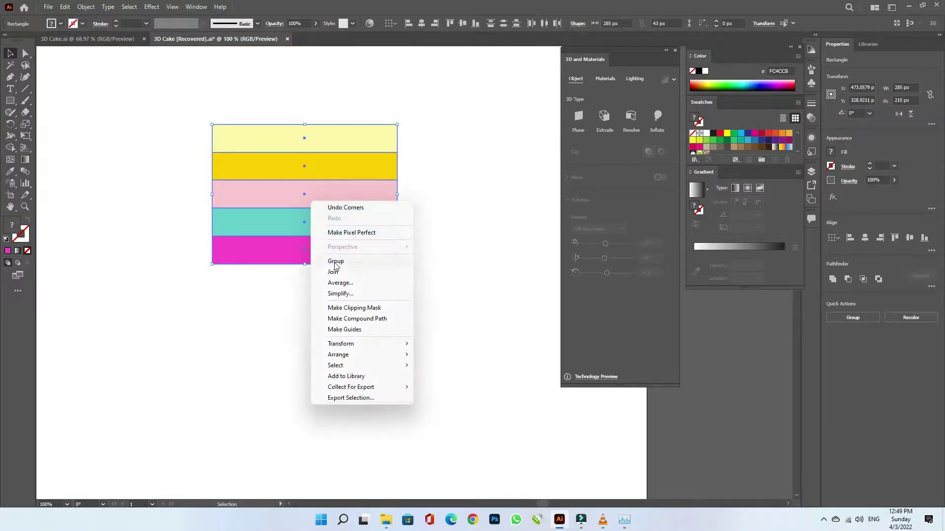
click(335, 261)
drag(341, 196, 554, 413)
click(230, 206)
- Draw a small magenta circle with the Ellipse tool near the upper-left corner of the artboard
scroll(229, 206, down, 1)
click(7, 100)
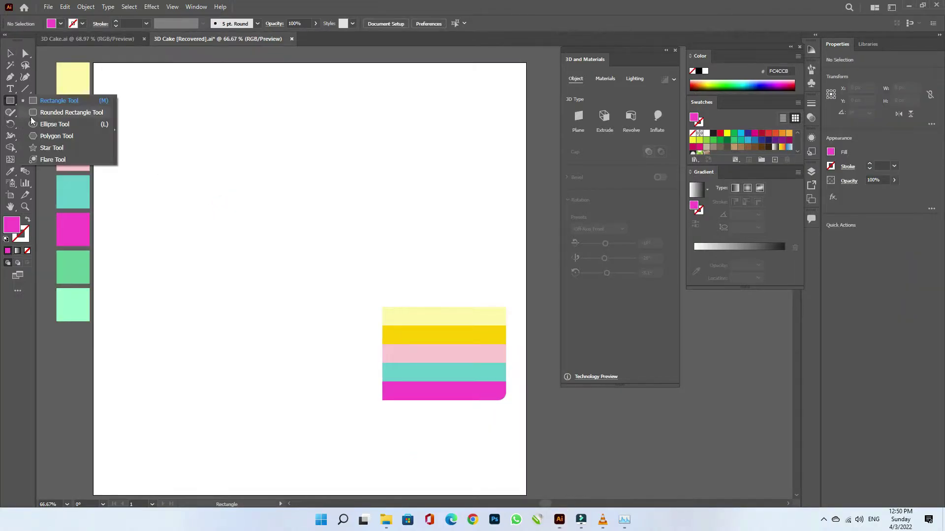
click(49, 124)
drag(124, 135, 147, 158)
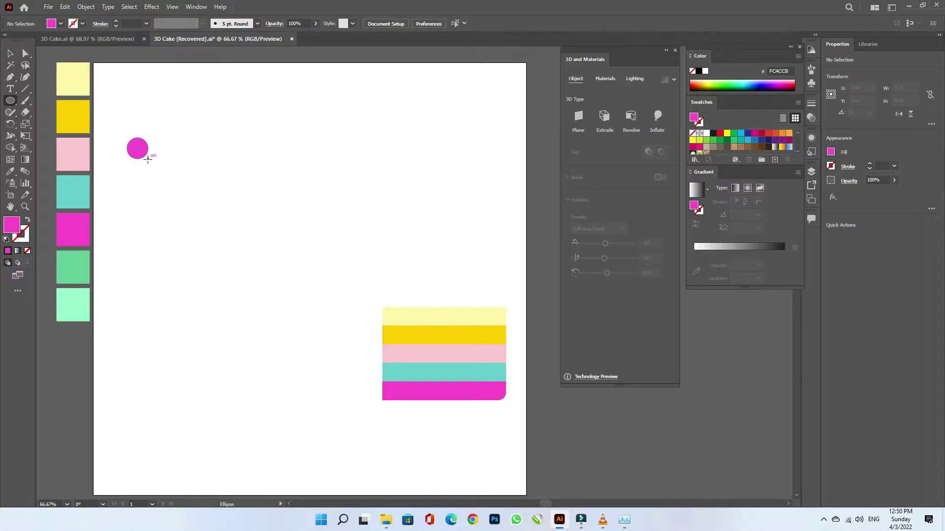
click(12, 54)
click(207, 146)
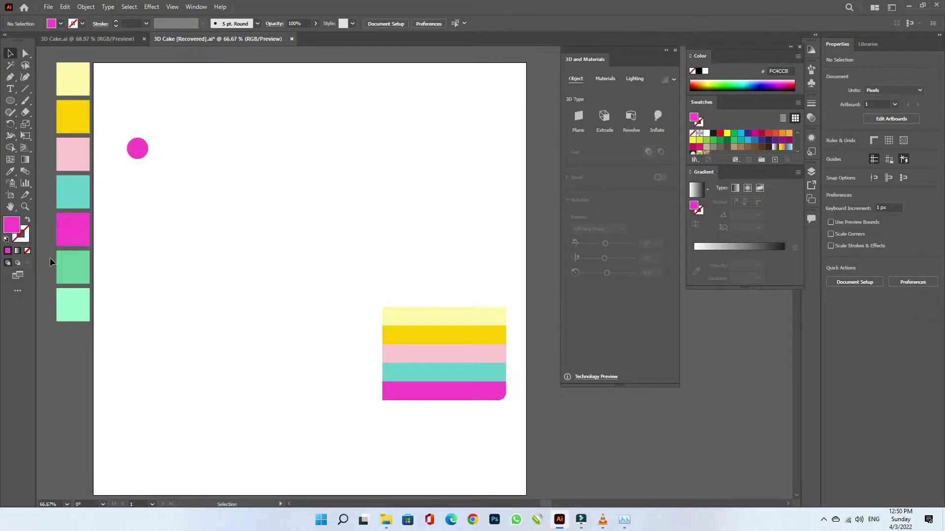
- Draw an upright ellipse about 48 by 103 px beside the magenta circle, filled with the medium green of the palette
click(70, 269)
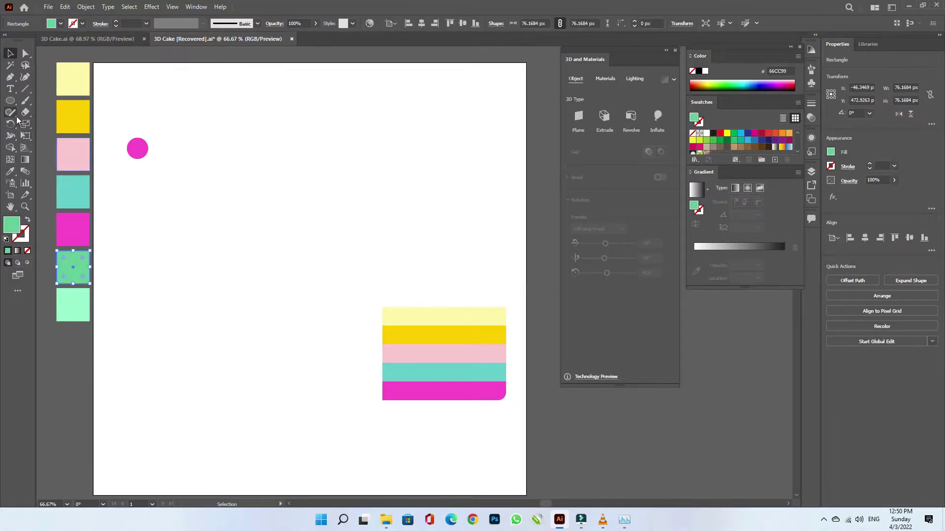
drag(11, 101, 31, 124)
drag(180, 133, 201, 179)
- Convert the green ellipse's top and bottom anchor points to sharp corners to form a leaf
scroll(190, 148, up, 4)
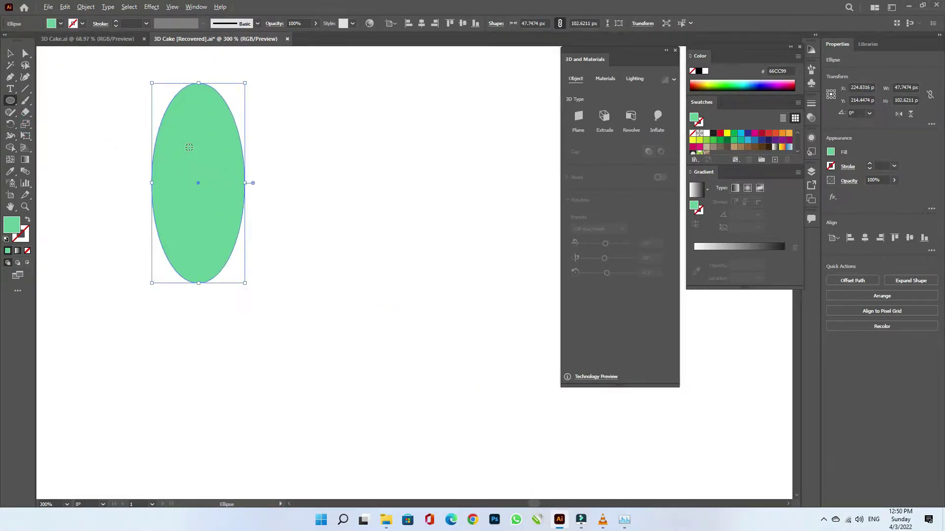
drag(10, 77, 42, 116)
click(198, 83)
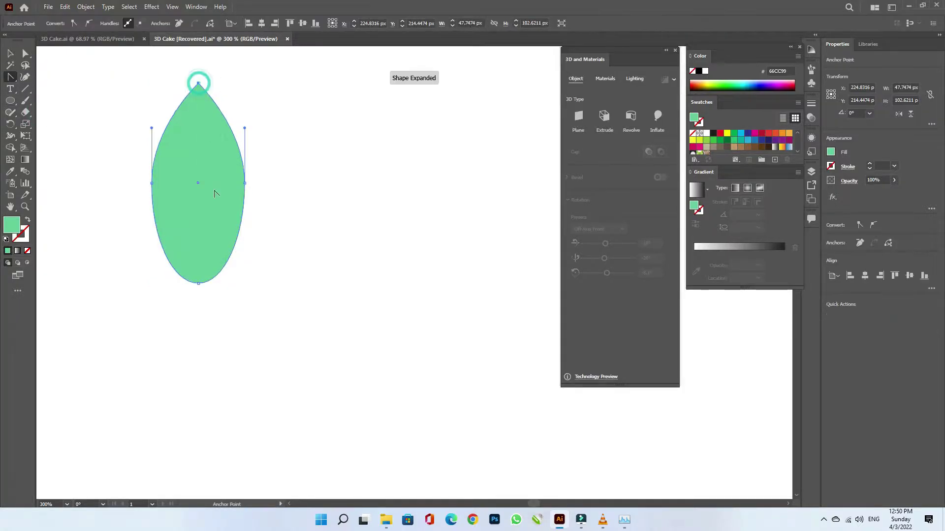
click(198, 284)
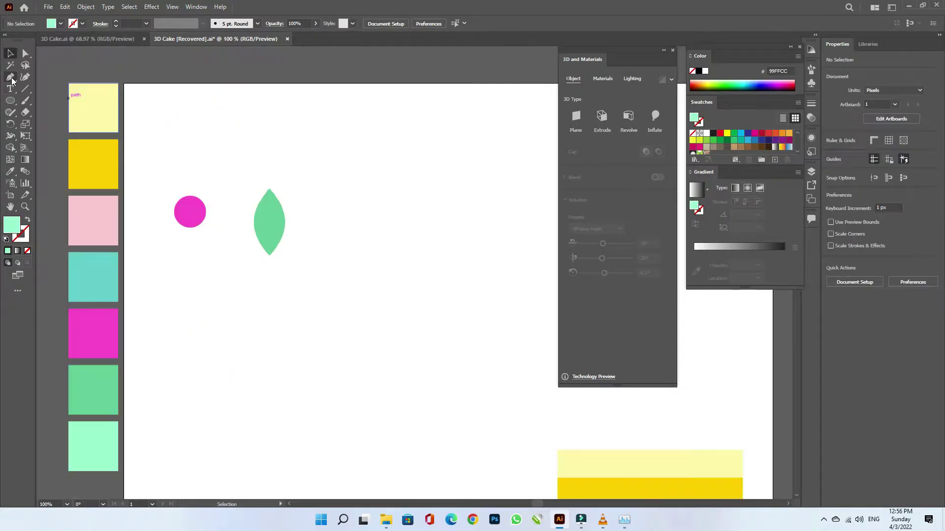
- Draw a straight vertical midrib through the leaf's centre, extending past both tips, with a 3 pt stroke
click(10, 78)
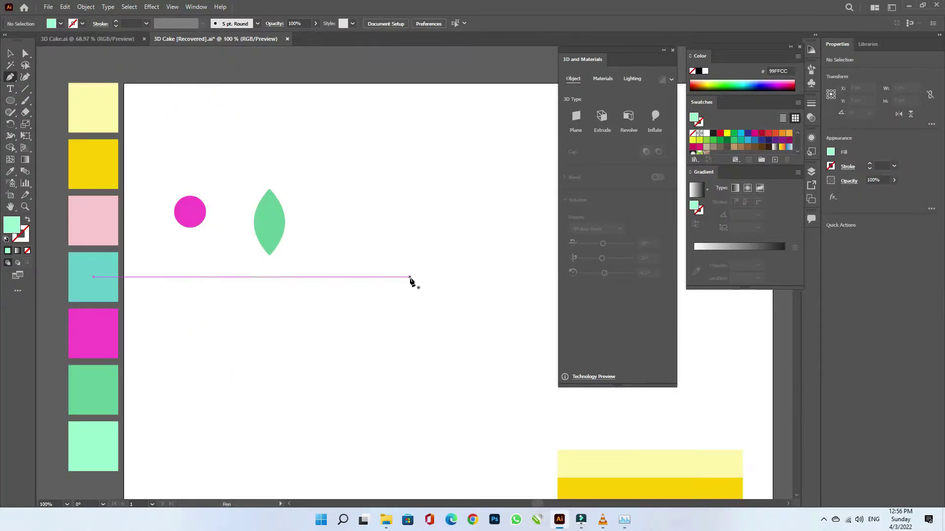
scroll(271, 184, up, 3)
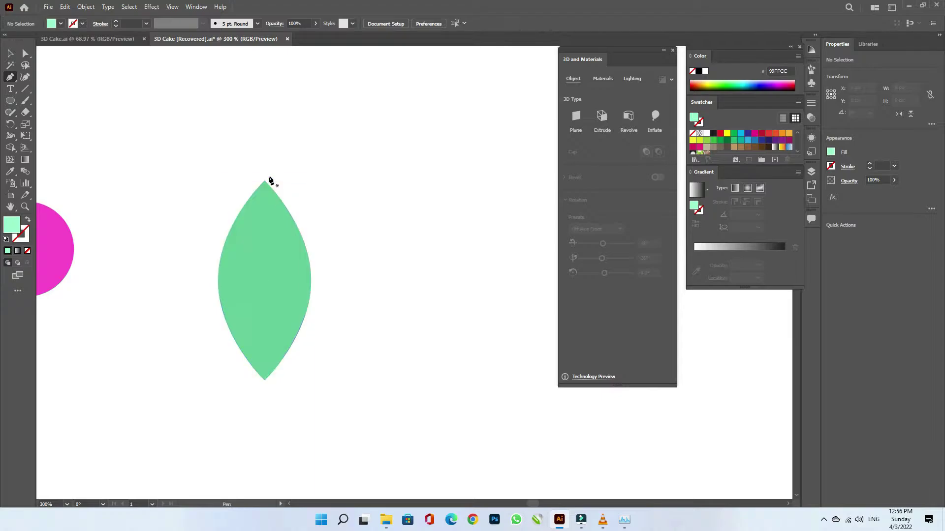
click(265, 148)
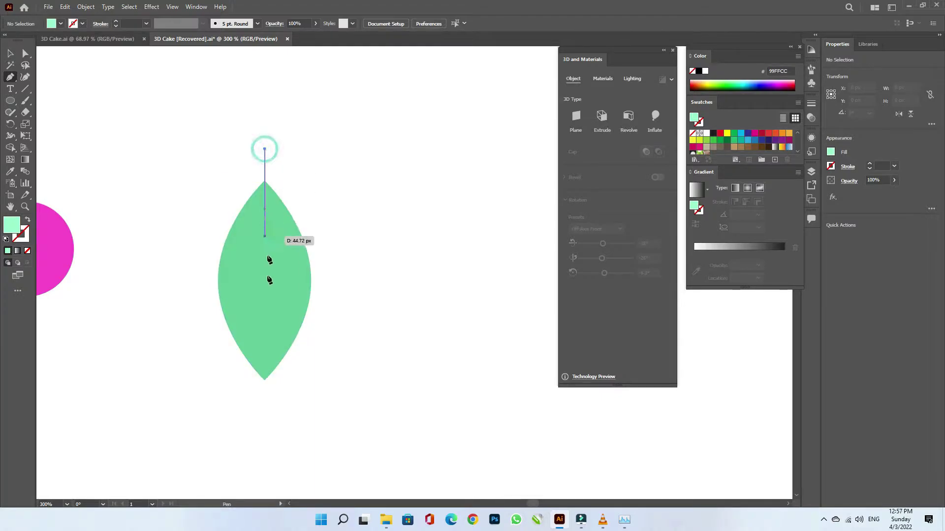
click(265, 393)
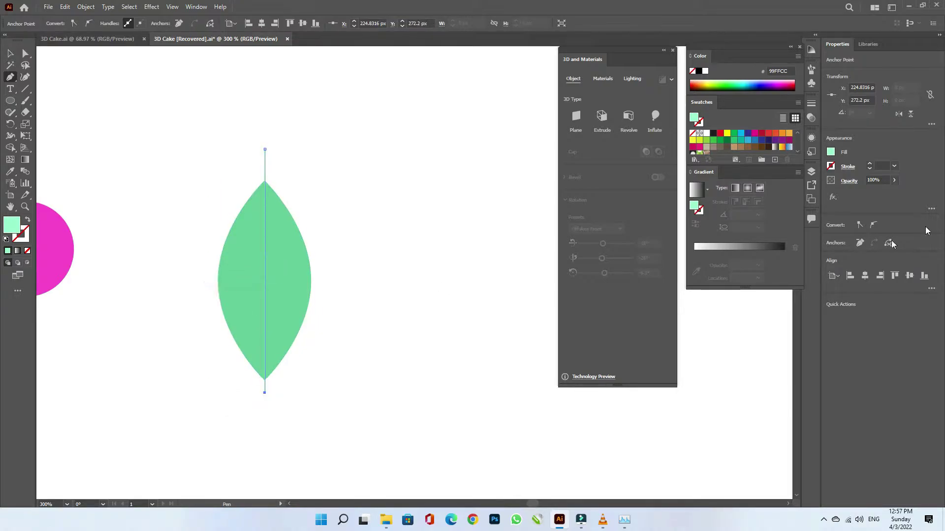
click(894, 166)
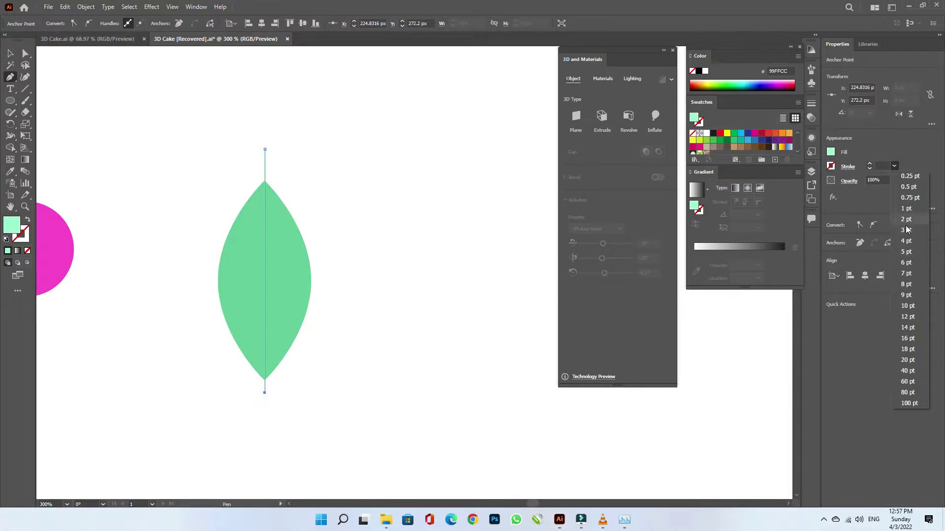
click(907, 230)
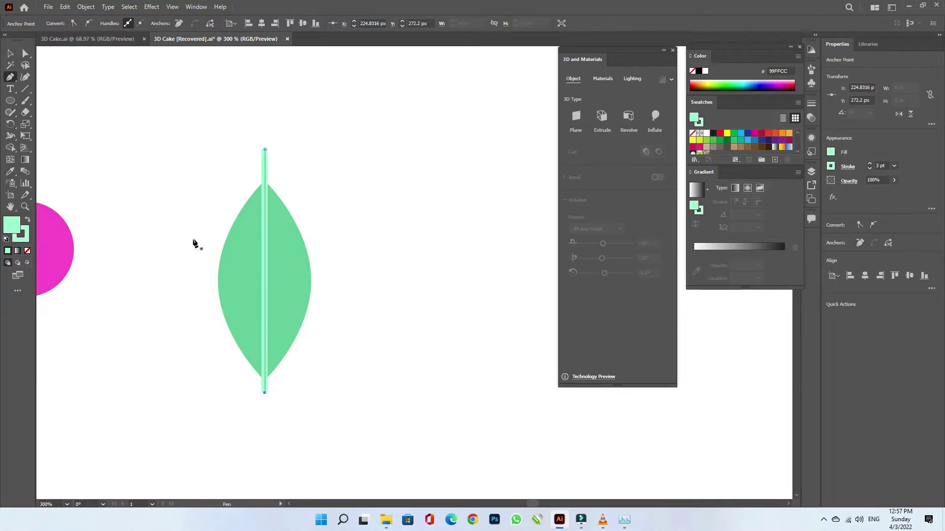
- Draw three slanted side veins with the Pen tool between the midrib and points beyond the leaf's edges, two on the left, one on the right
click(197, 267)
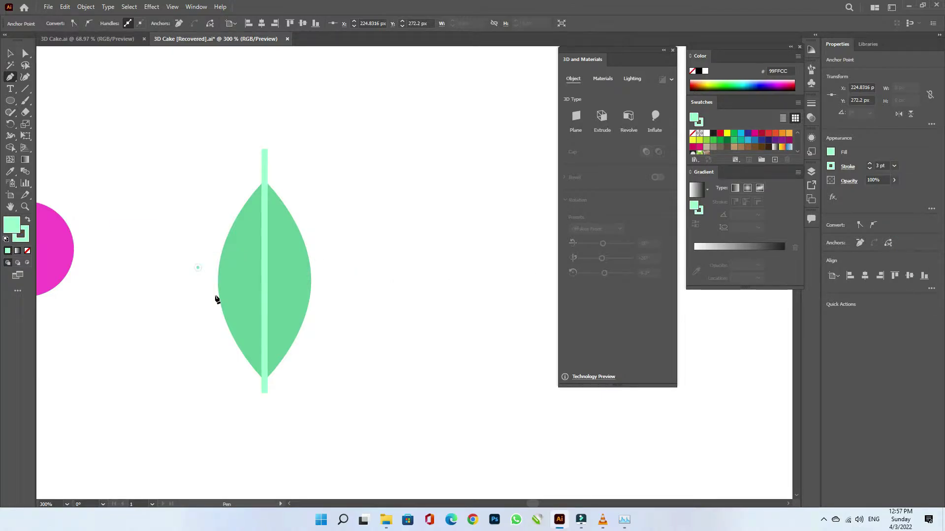
click(264, 352)
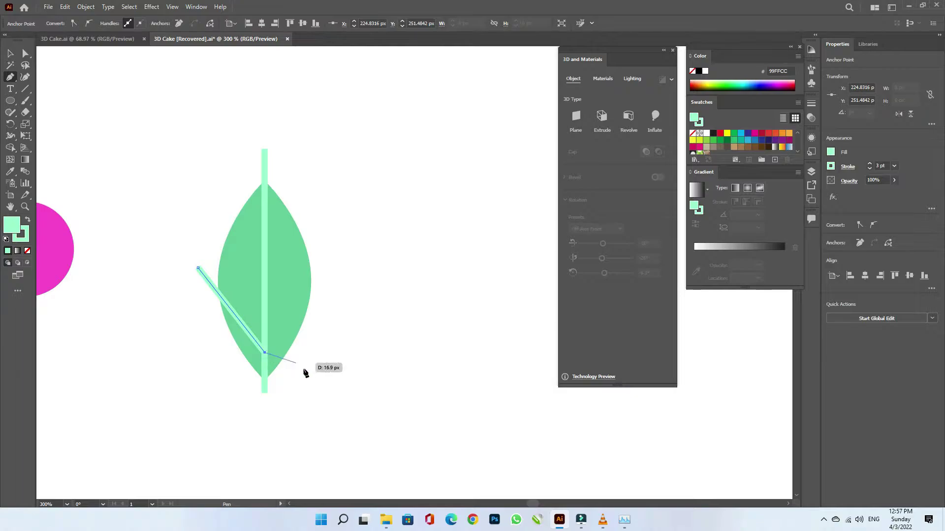
key(Escape)
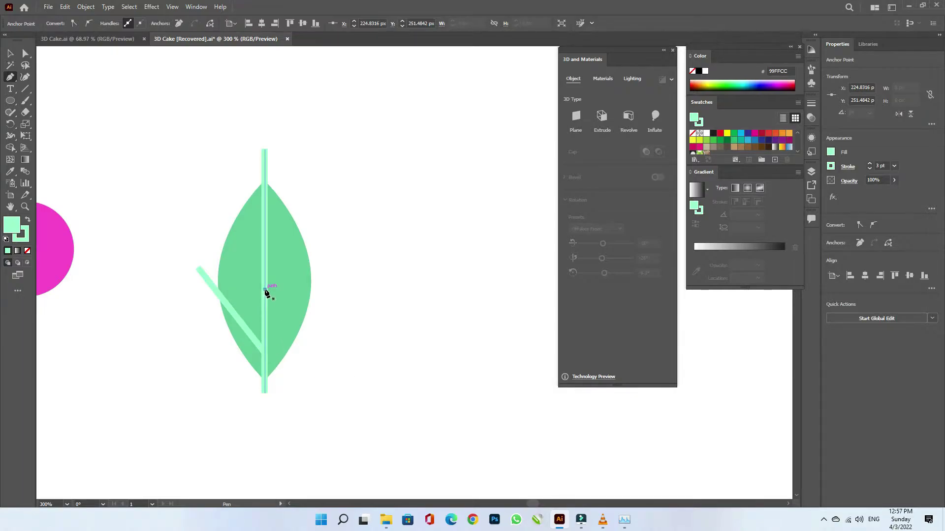
click(264, 289)
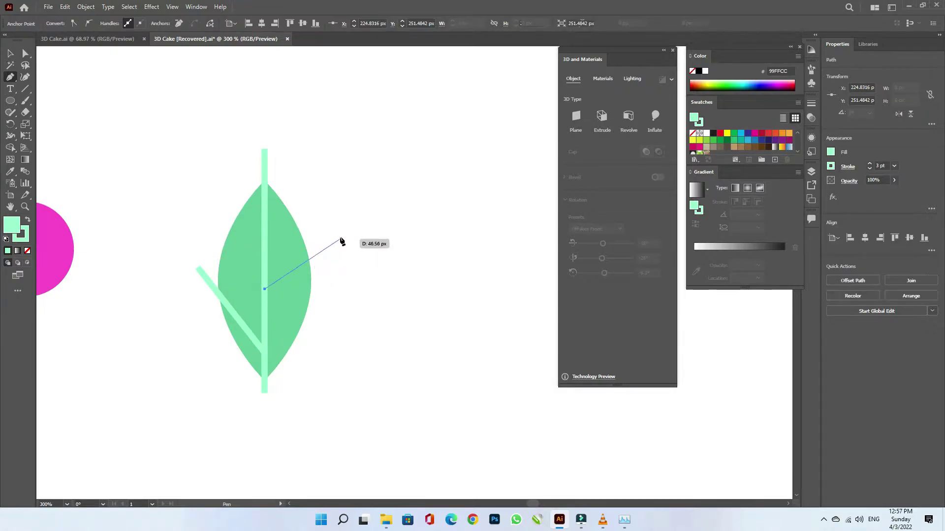
click(342, 212)
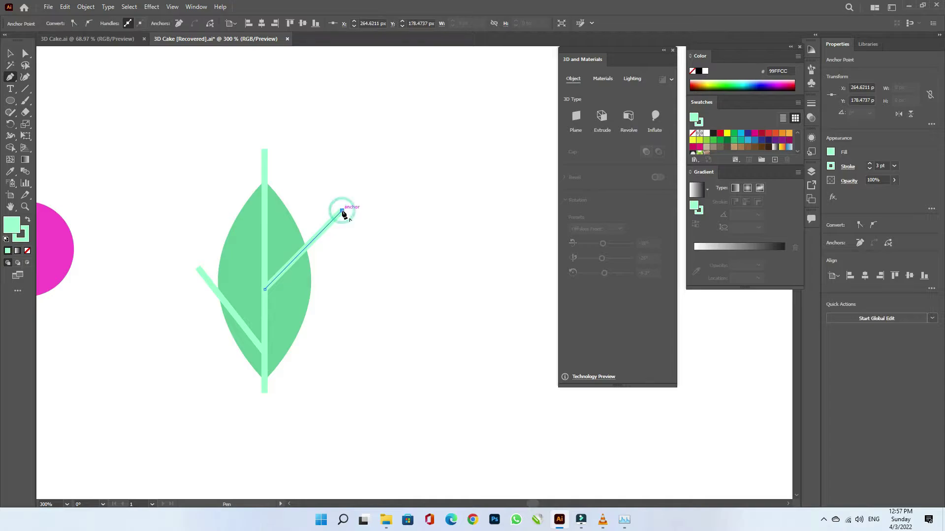
key(Escape)
click(264, 235)
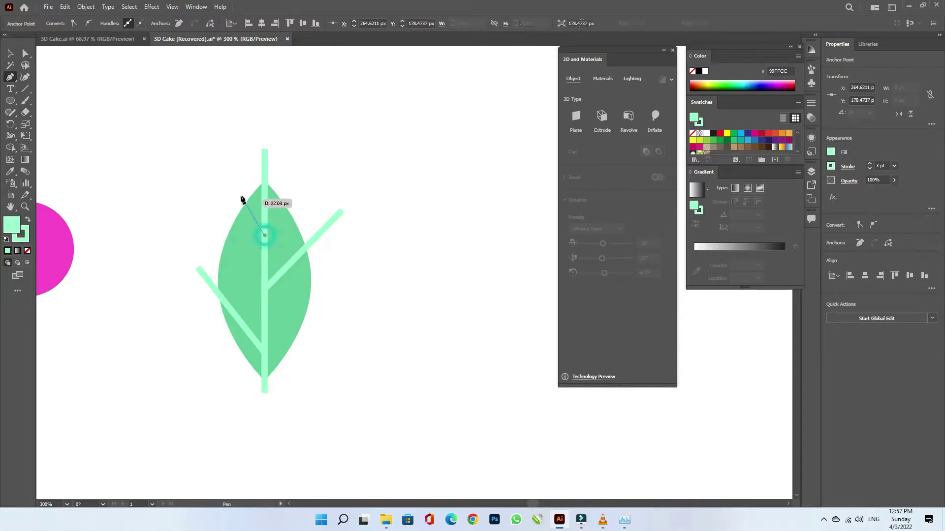
click(218, 177)
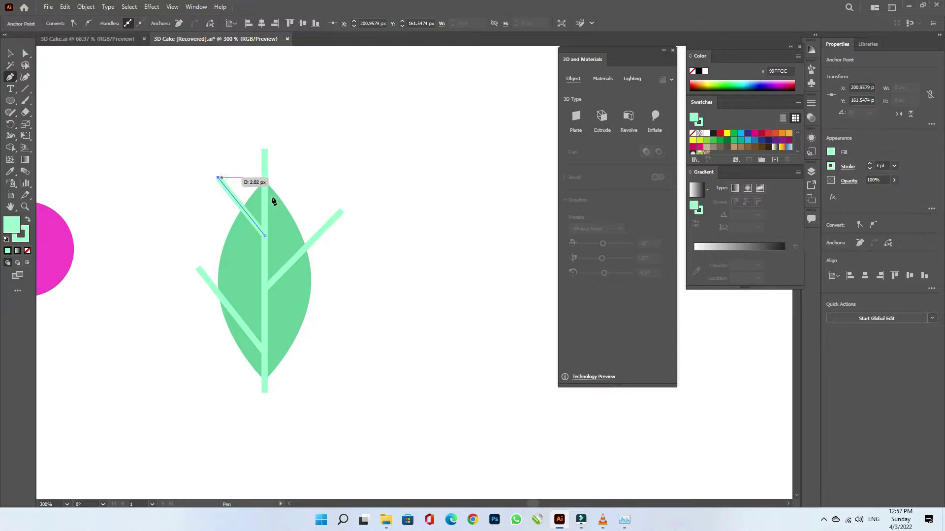
- Expand the fill and stroke of the midrib and three side veins, and unite them into one shape
click(11, 53)
shift+click(264, 160)
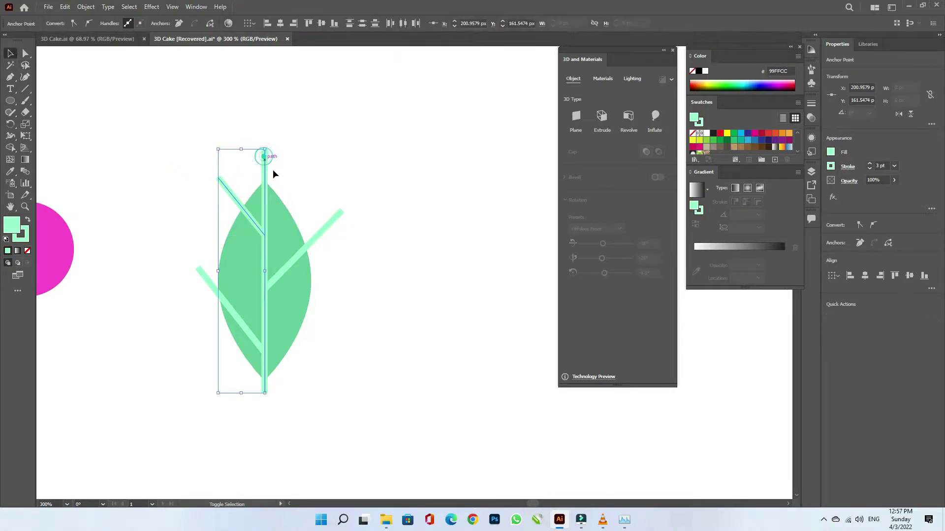
shift+click(341, 213)
shift+click(206, 279)
shift+click(206, 279)
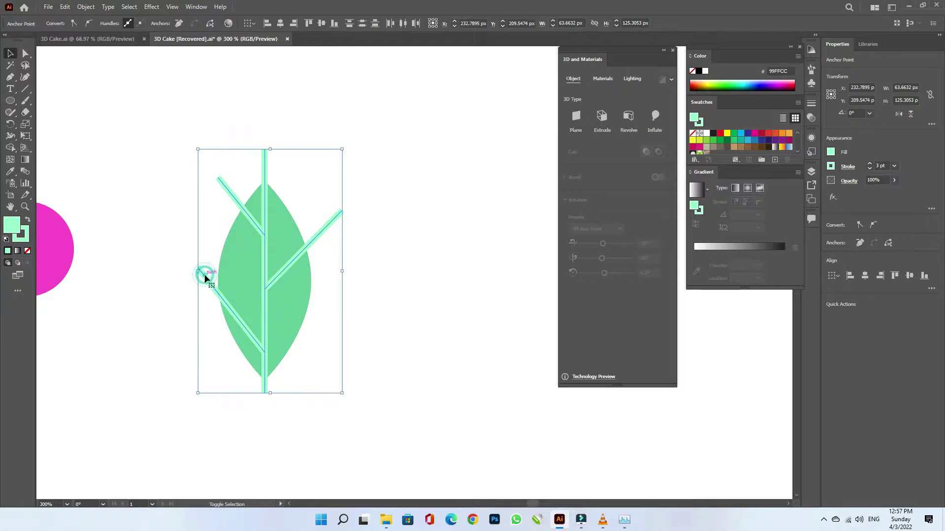
click(87, 8)
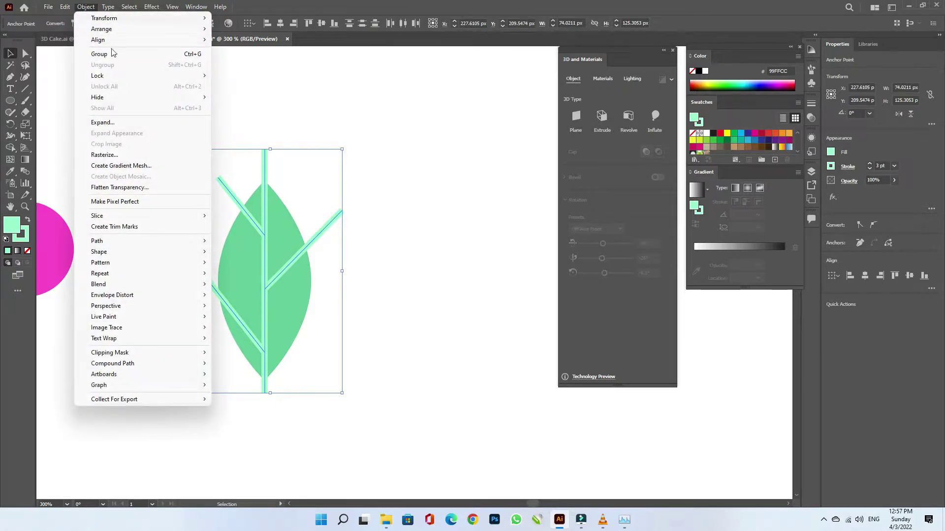
click(103, 122)
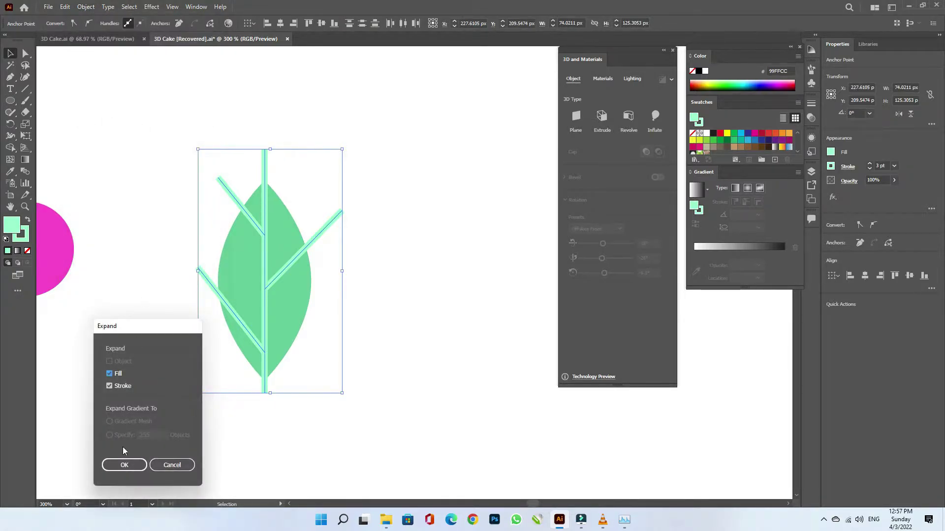
click(123, 464)
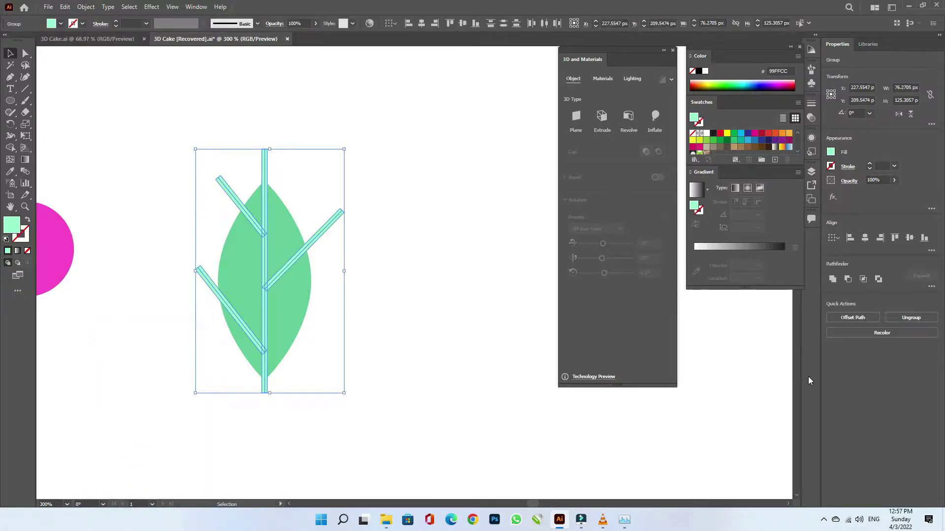
click(833, 279)
- Trim the united veins to the leaf's outline by intersecting them with a copy of the leaf pasted in front, and group leaf and veins
click(296, 309)
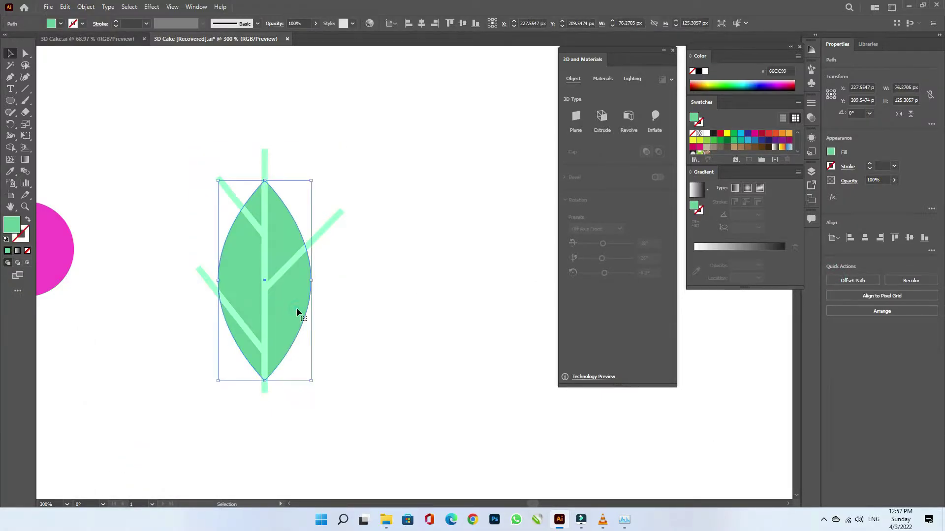
click(65, 7)
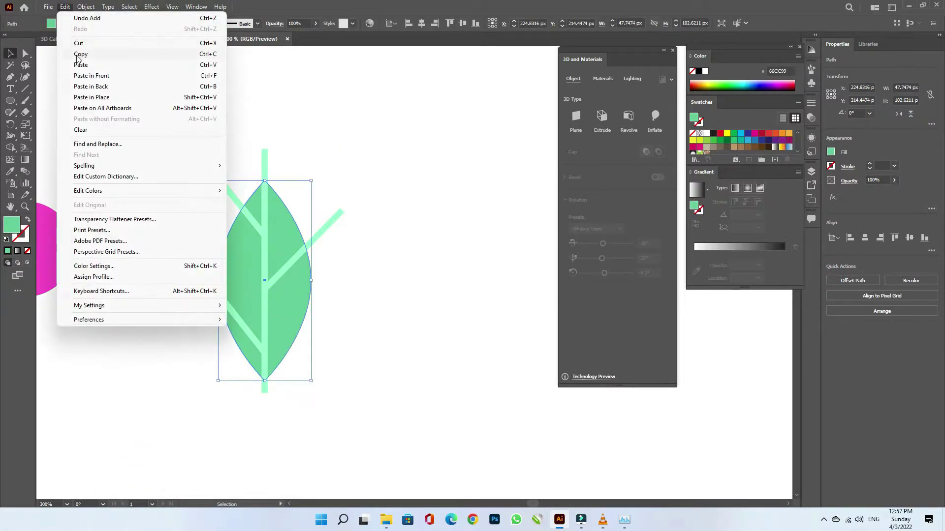
click(80, 54)
click(66, 8)
click(100, 76)
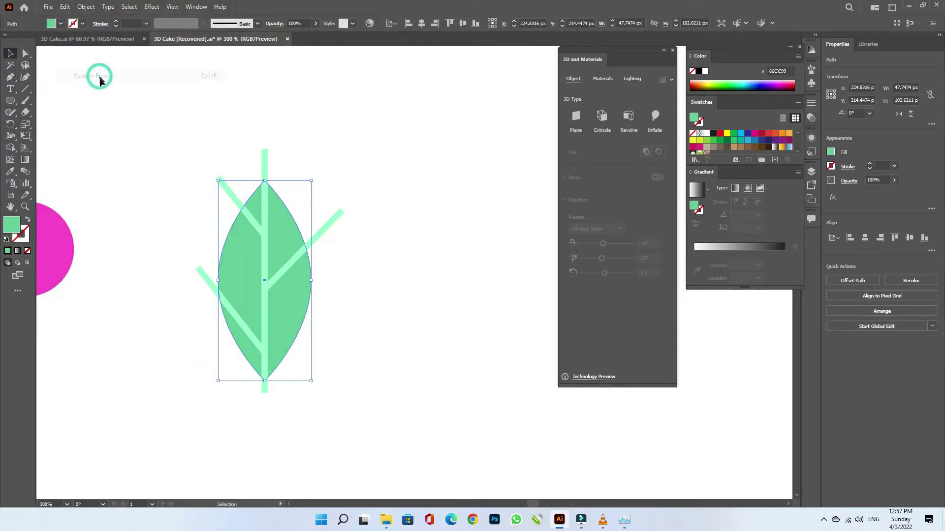
shift+click(340, 220)
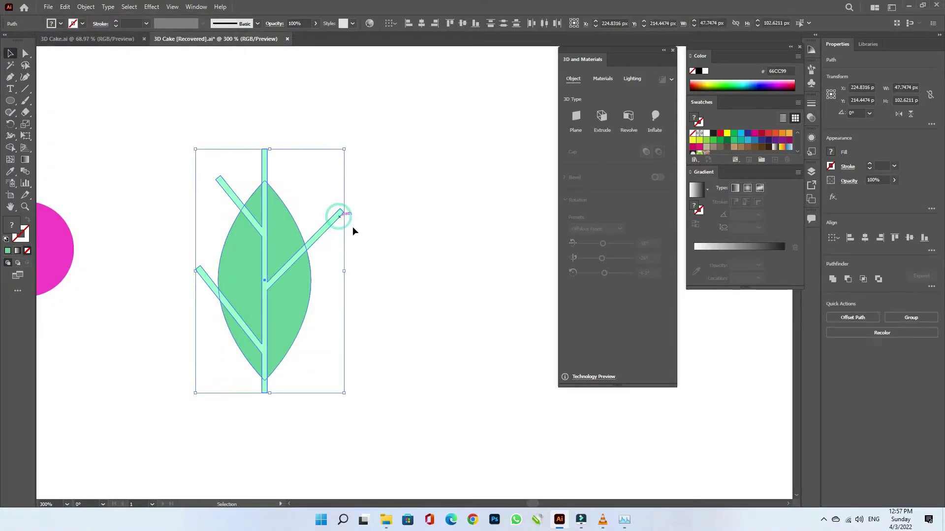
click(863, 280)
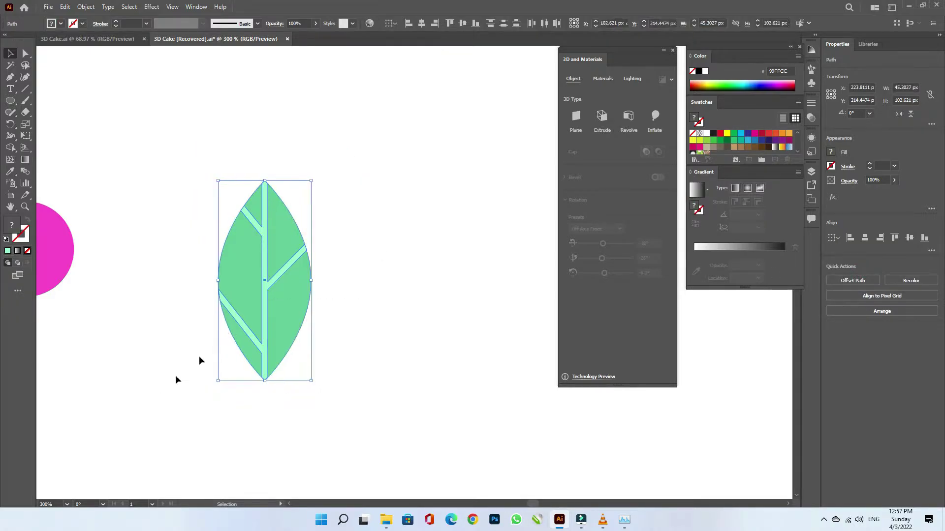
right_click(260, 272)
click(286, 334)
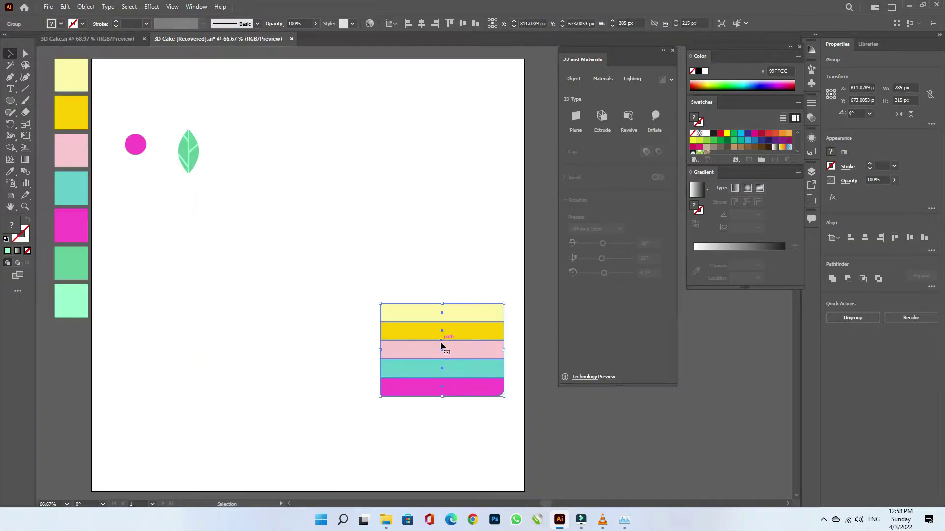
- Move the layered cake profile to the middle of the artboard and centre it horizontally and vertically
drag(441, 344, 305, 272)
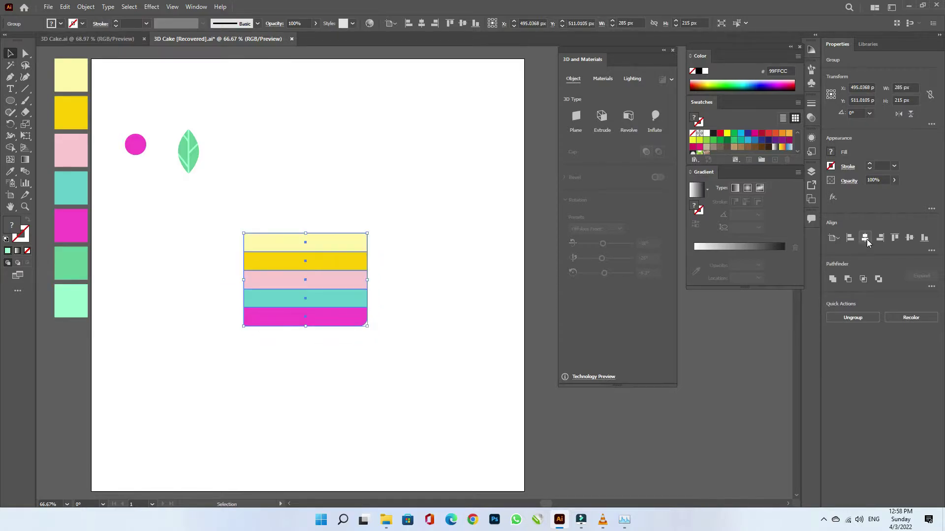
click(865, 239)
click(909, 239)
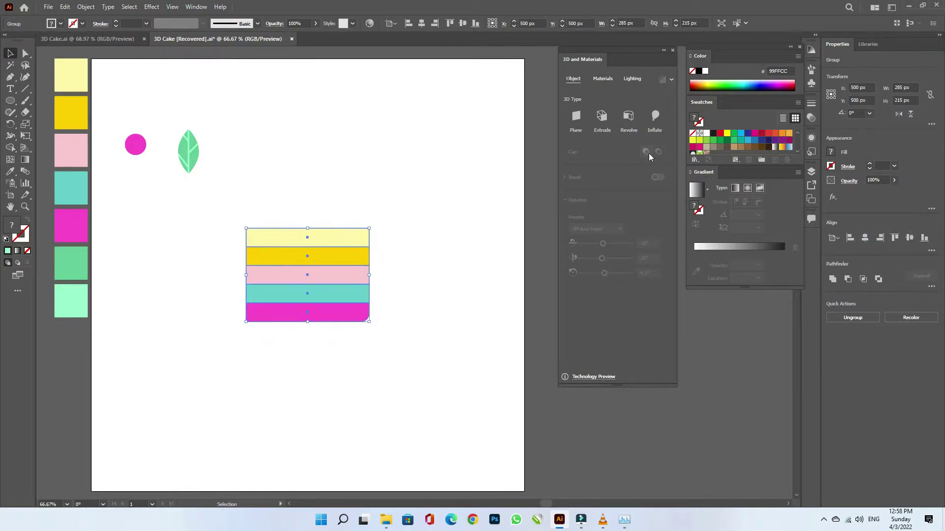
- Revolve the cake profile in 3D with the Off-Axis Back rotation preset and a revolve angle of 284°, leaving a wedge cut out
click(628, 117)
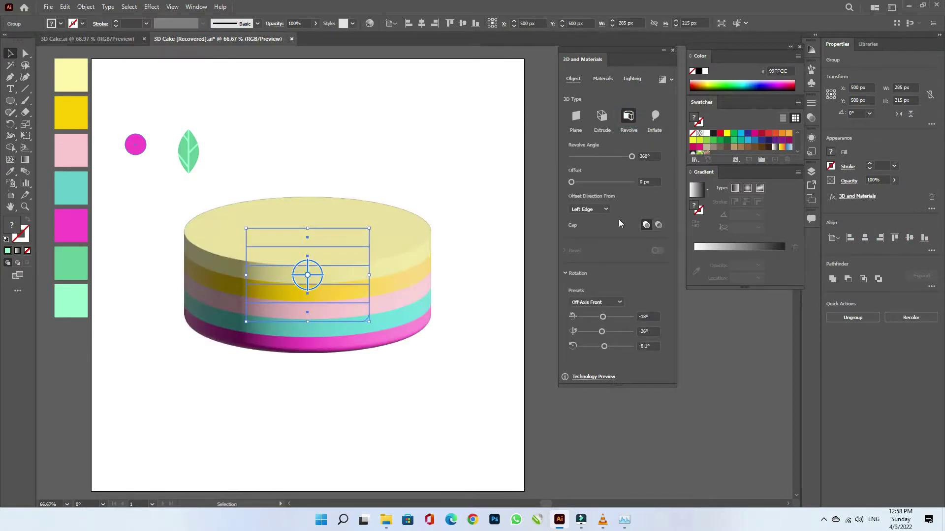
click(604, 302)
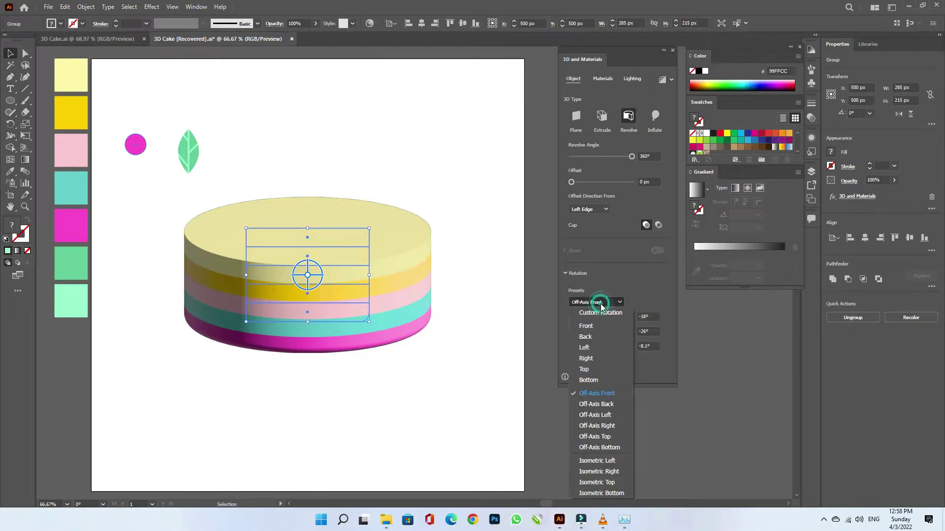
click(608, 406)
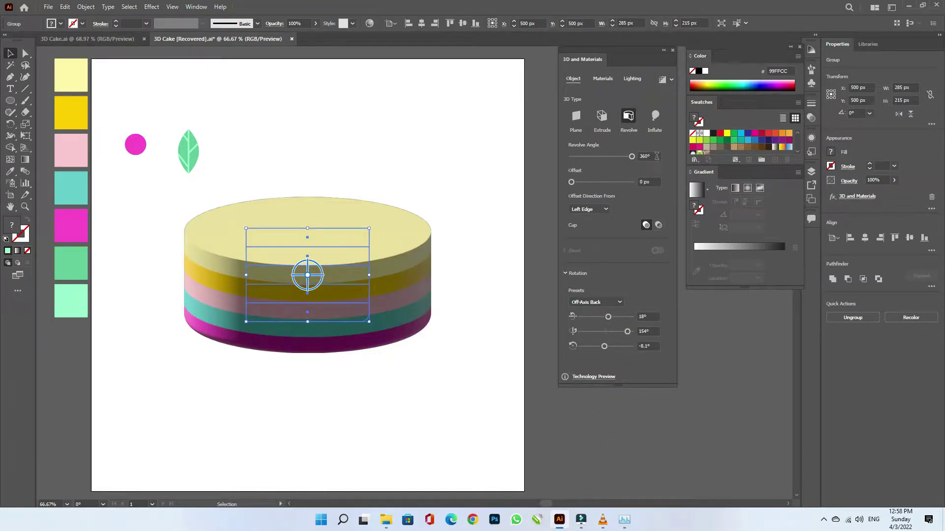
drag(628, 158, 620, 157)
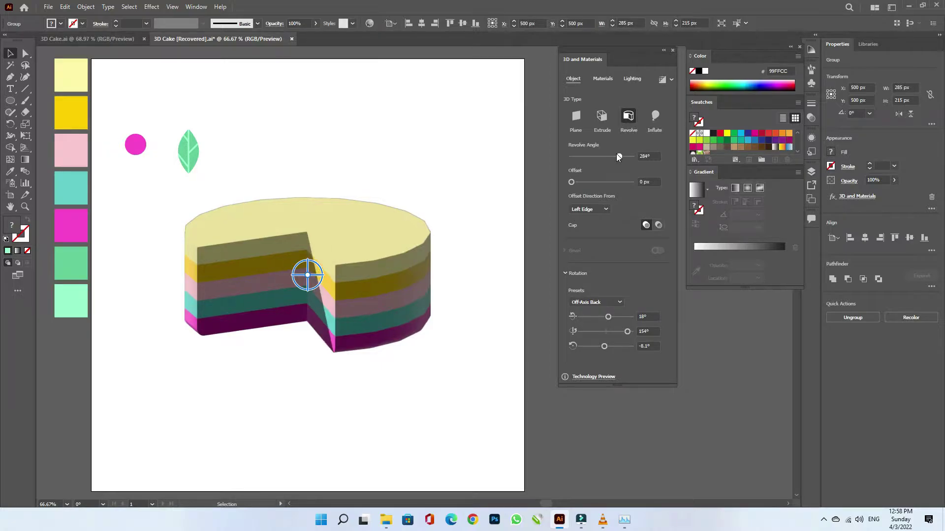
- Set the roughness of the cake's default material to 0.25
click(603, 79)
click(650, 287)
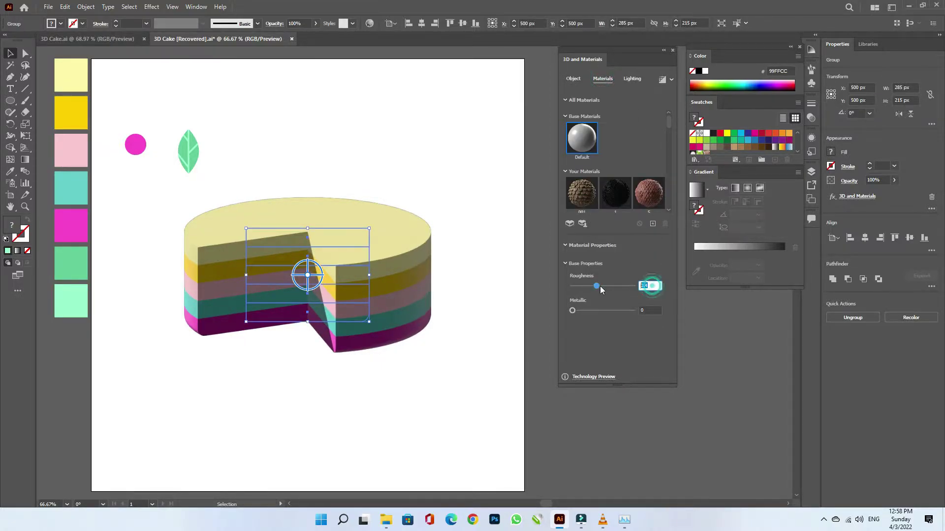
text(0.25)
key(Tab)
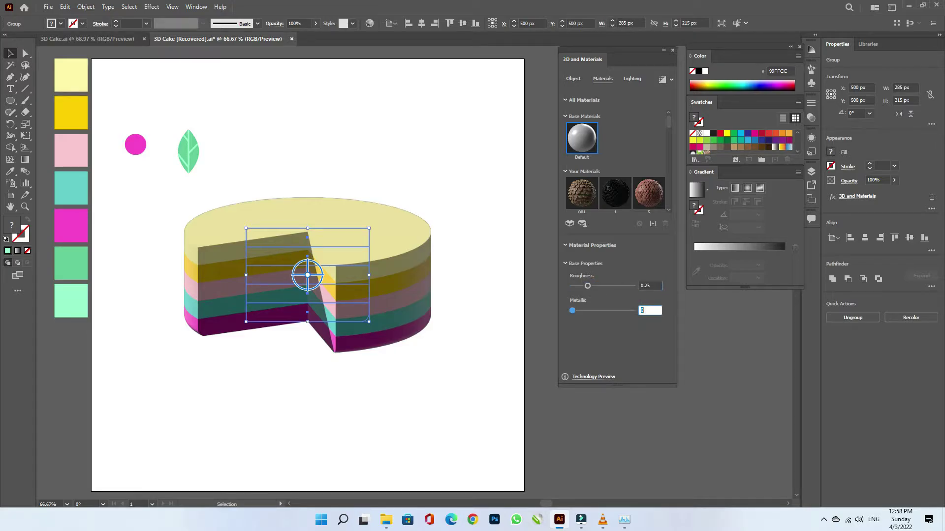
- Set the cake's light to 93% intensity, 154° rotation, 35° height and 80% softness, with ambient light intensity at 105%
click(632, 79)
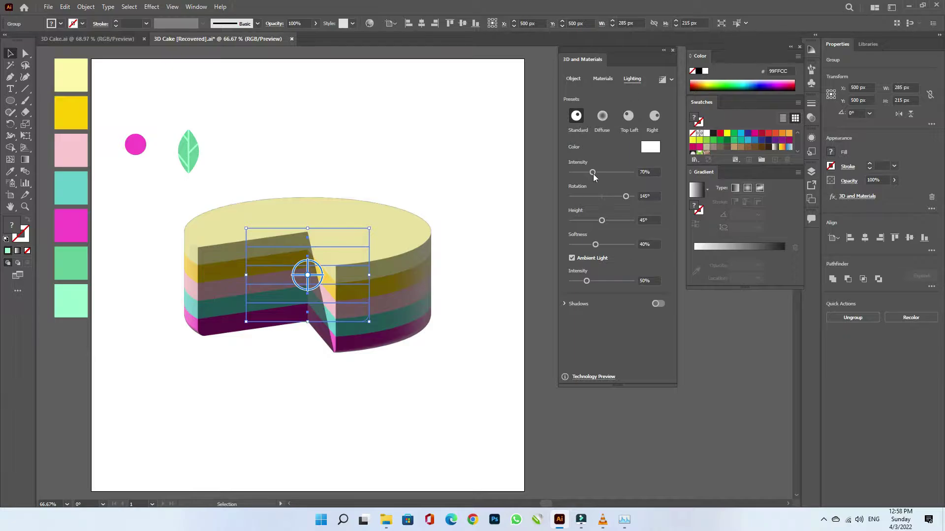
drag(593, 174, 601, 173)
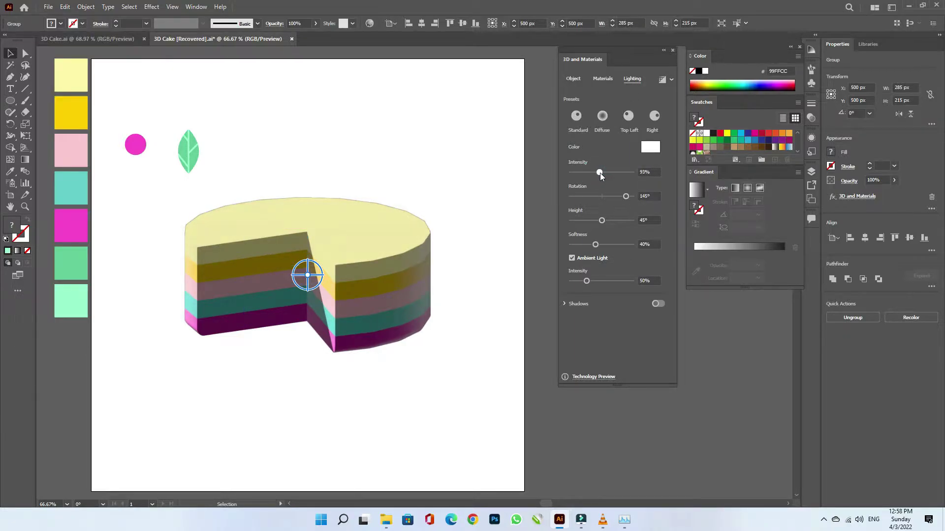
drag(625, 197, 626, 196)
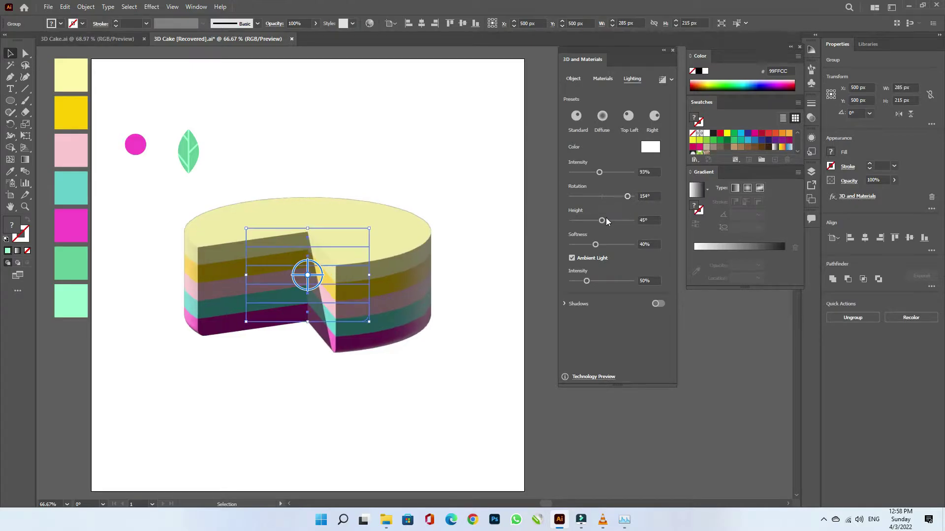
drag(602, 220, 602, 247)
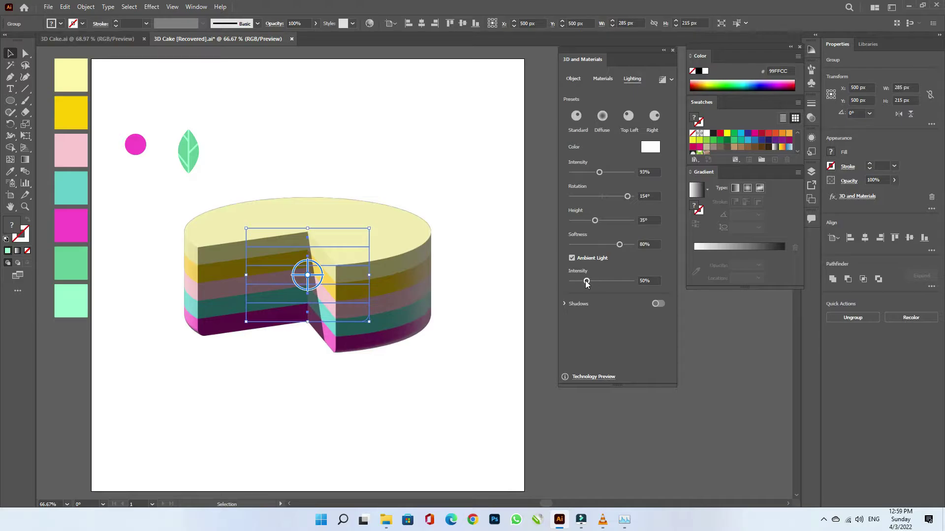
drag(587, 284, 597, 284)
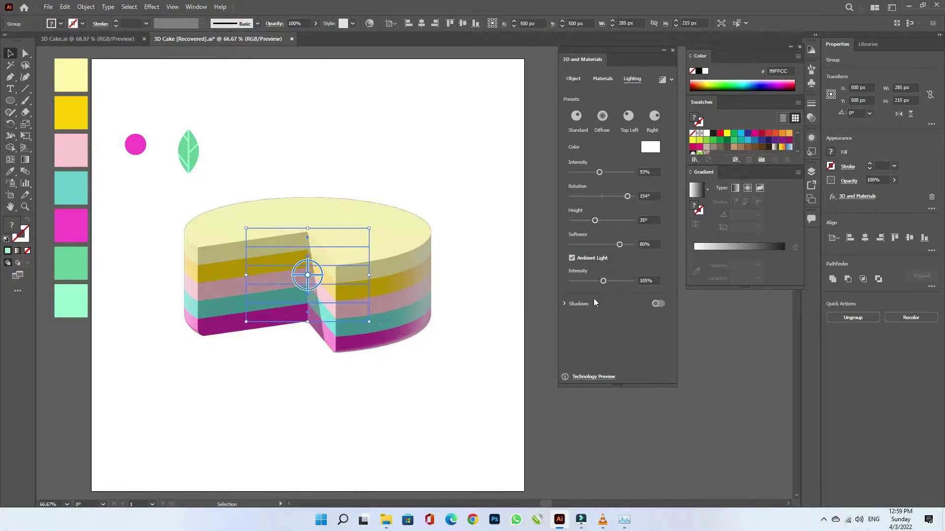
click(370, 178)
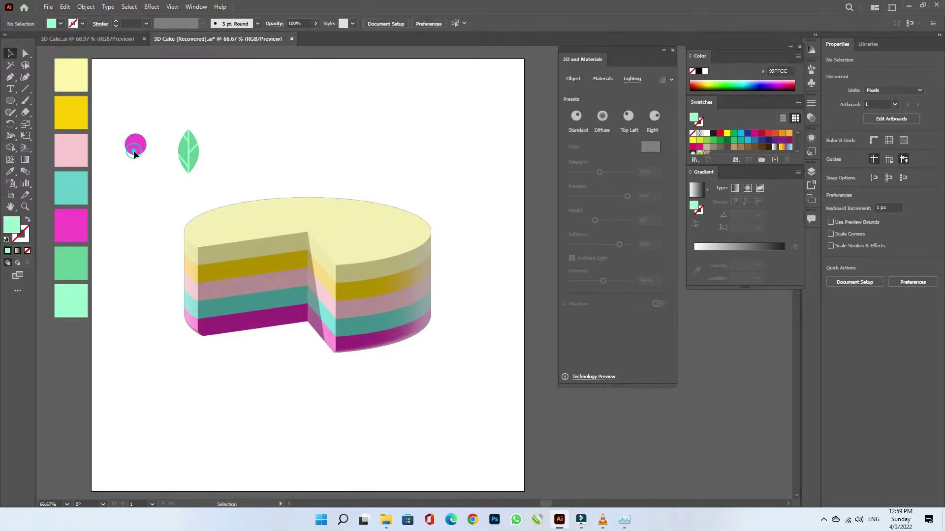
- Move the magenta circle above the cake and turn it into a 3D ball with the Inflate effect
drag(133, 149, 278, 145)
scroll(286, 138, up, 3)
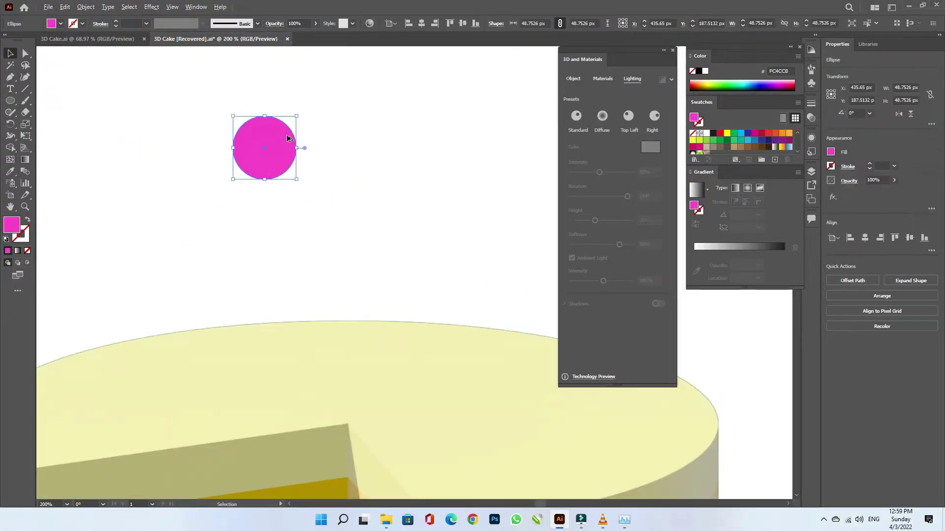
click(573, 78)
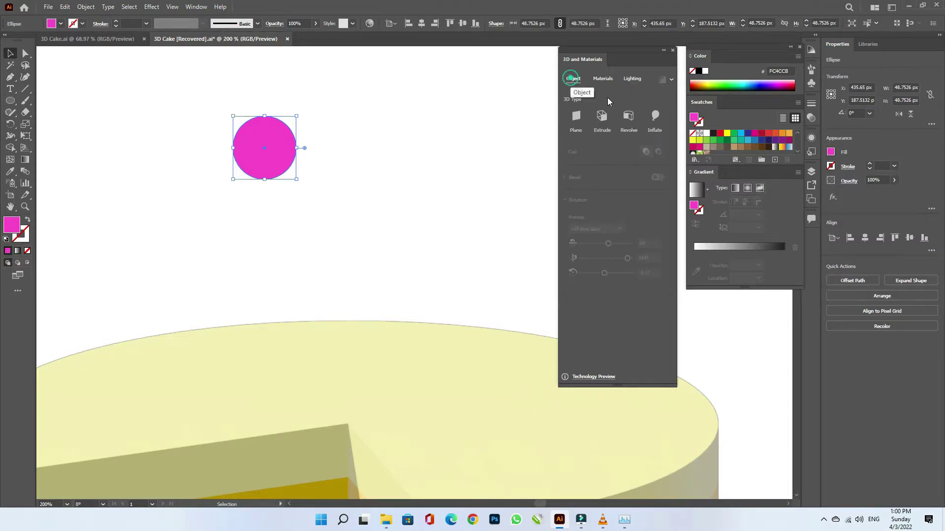
click(655, 120)
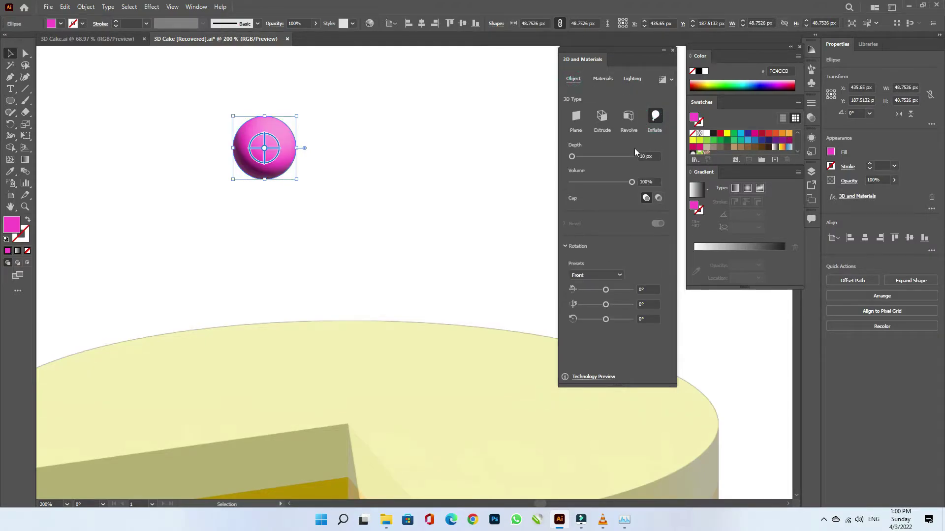
- Set the magenta ball's inflate depth to 0 px and apply the Isometric Top rotation preset
drag(572, 156, 553, 163)
click(604, 277)
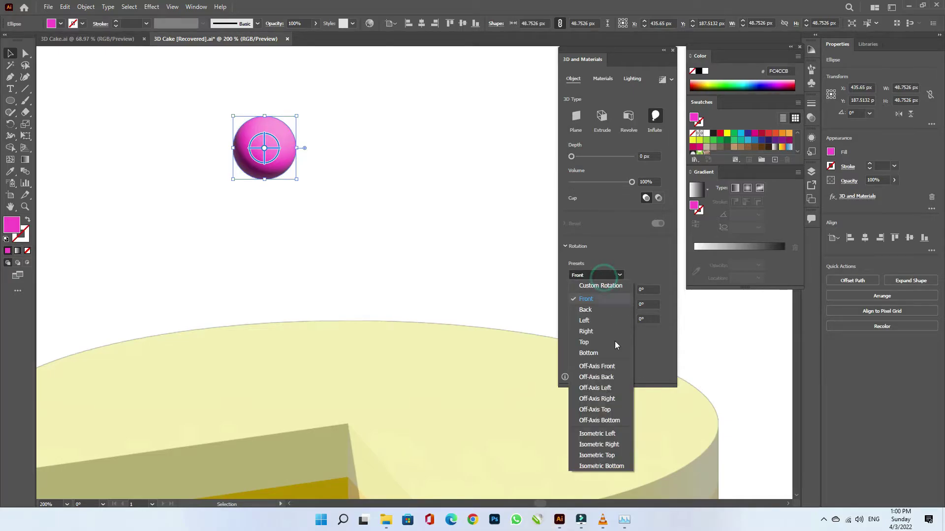
click(606, 455)
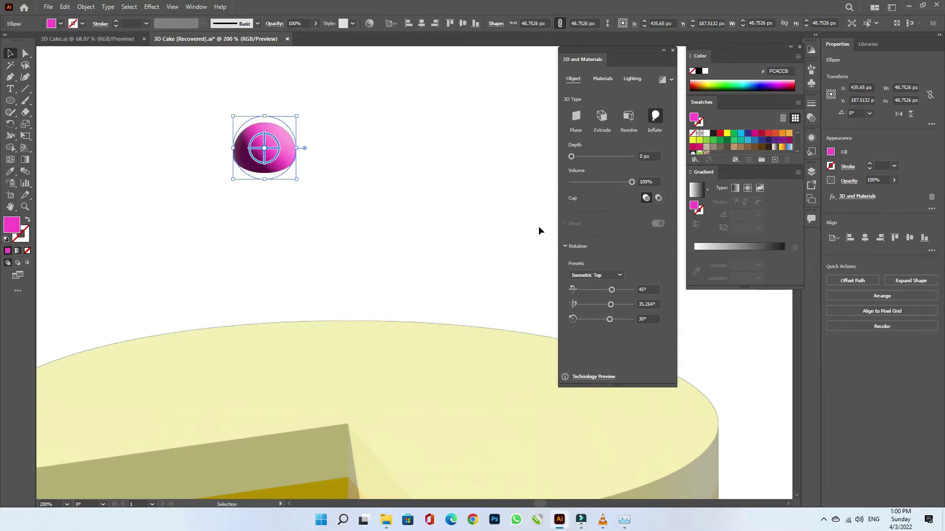
- Set the roughness of the ball's default material to 0.15
click(603, 79)
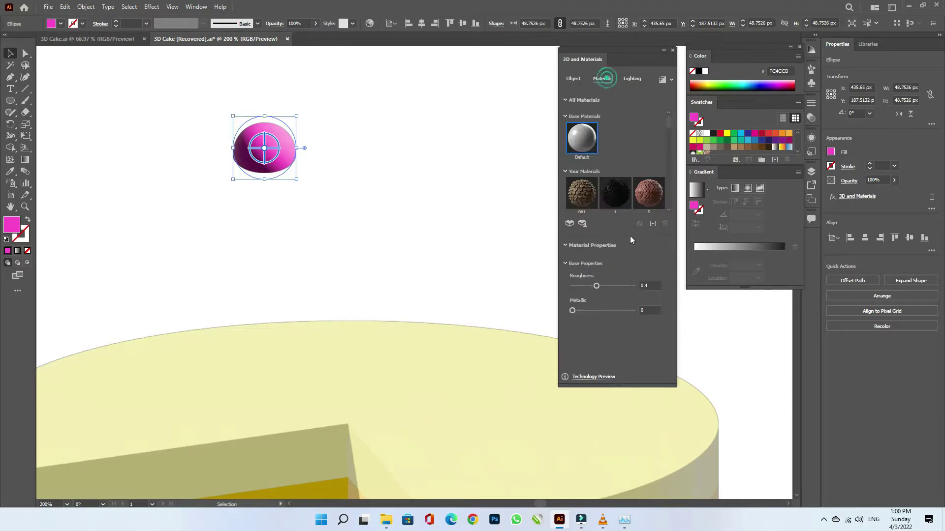
click(650, 286)
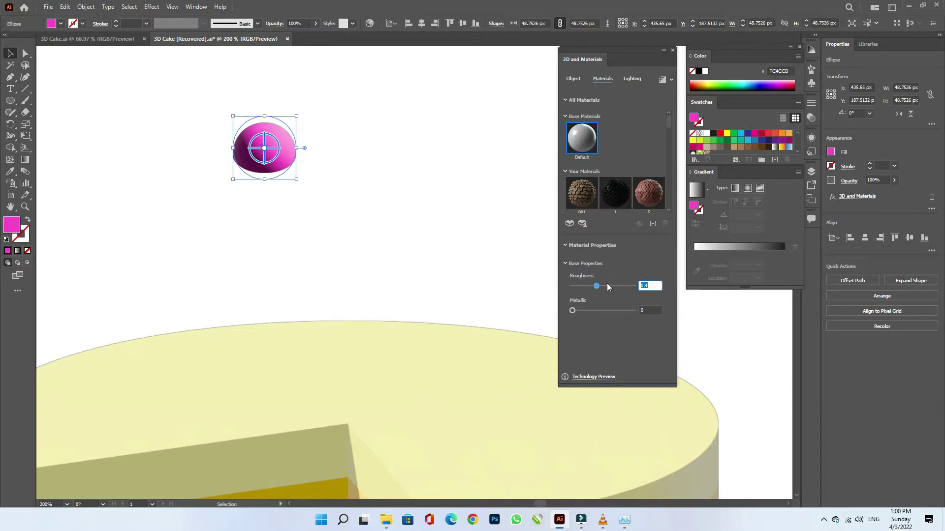
key(BackSpace)
text(.15)
key(Tab)
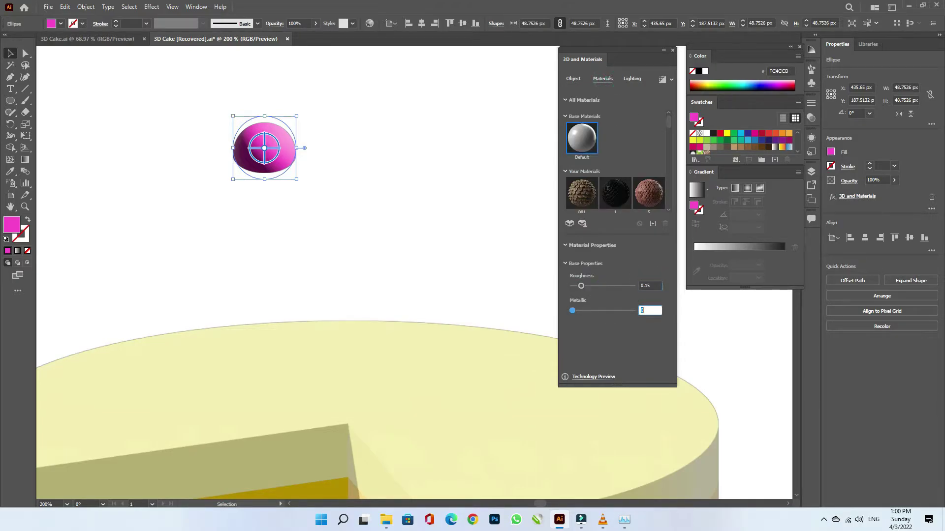
- Change the color of the ball's light to pale yellow
click(627, 79)
click(649, 148)
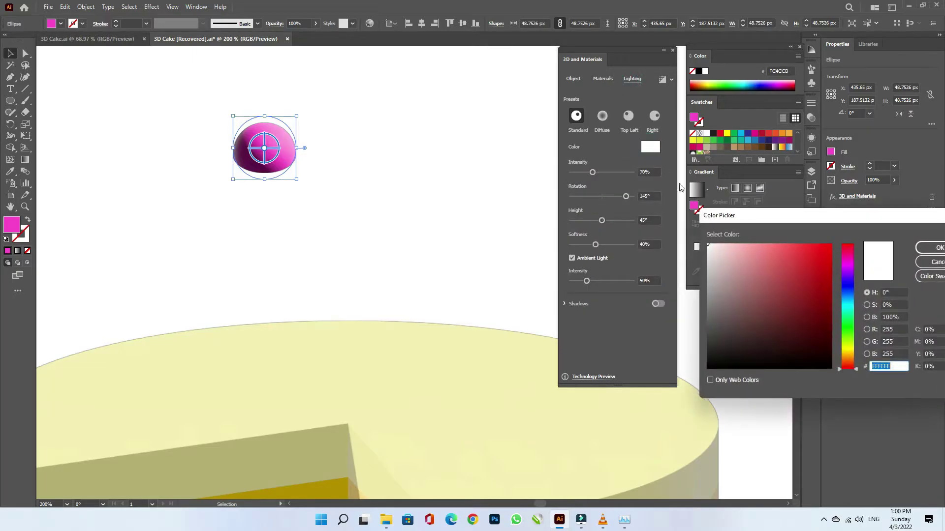
drag(778, 220, 483, 205)
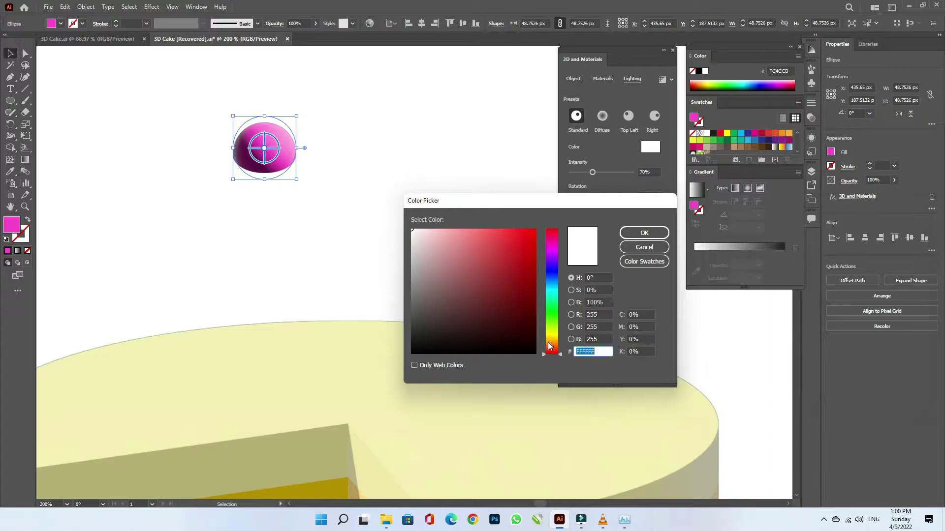
drag(549, 346, 542, 336)
drag(475, 231, 457, 220)
click(626, 234)
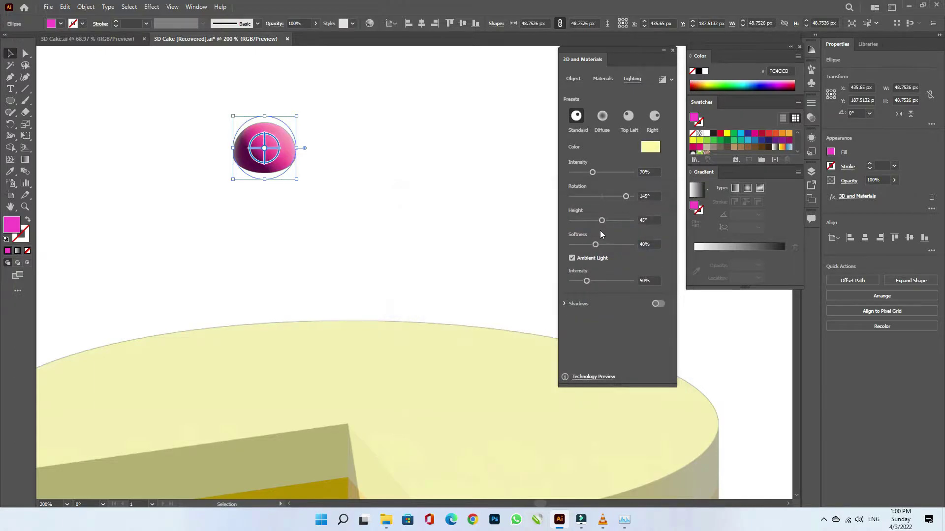
- Set the ball's light to 140% intensity, -75° rotation, 50° height and 89% softness, with ambient light intensity at 170%
key(ctrl+equal)
key(ctrl+equal)
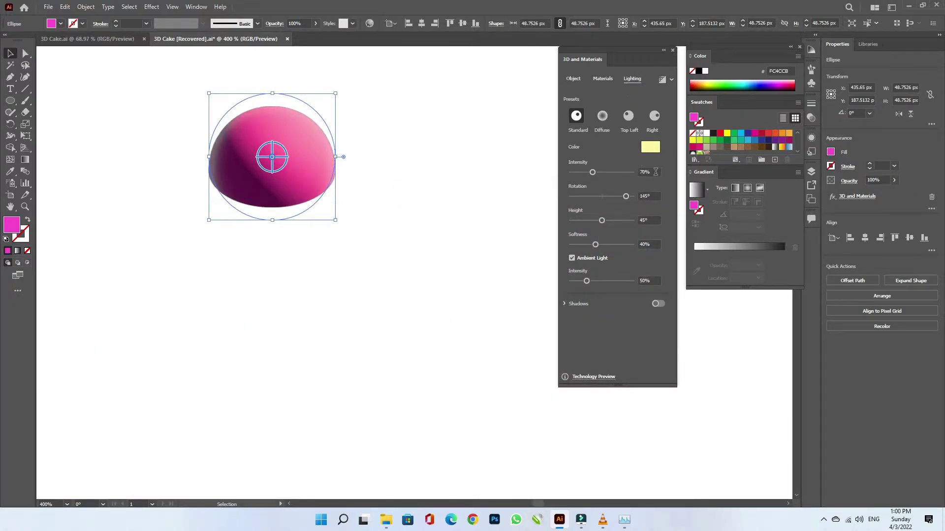
mouse_move(592, 173)
mouse_down()
mouse_move(608, 175)
mouse_move(621, 198)
mouse_move(589, 191)
mouse_move(605, 249)
mouse_move(622, 260)
mouse_move(588, 281)
mouse_move(624, 282)
mouse_up()
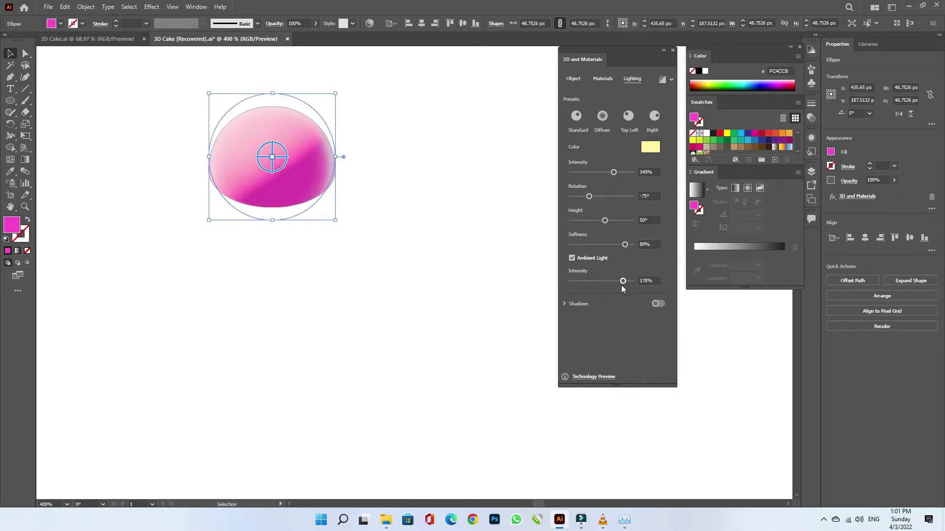
- Give the ball a behind-object shadow with 350% shadow bounds and render it with ray tracing
scroll(415, 197, down, 3)
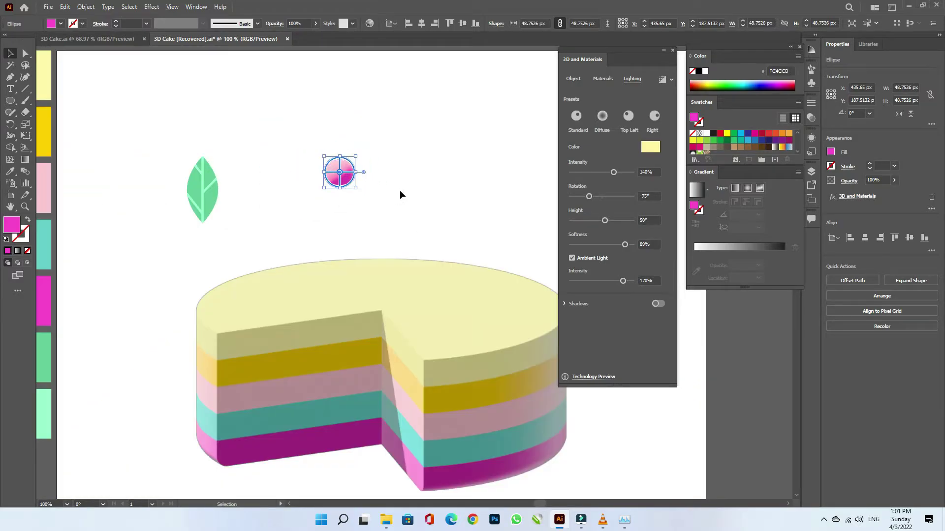
click(657, 304)
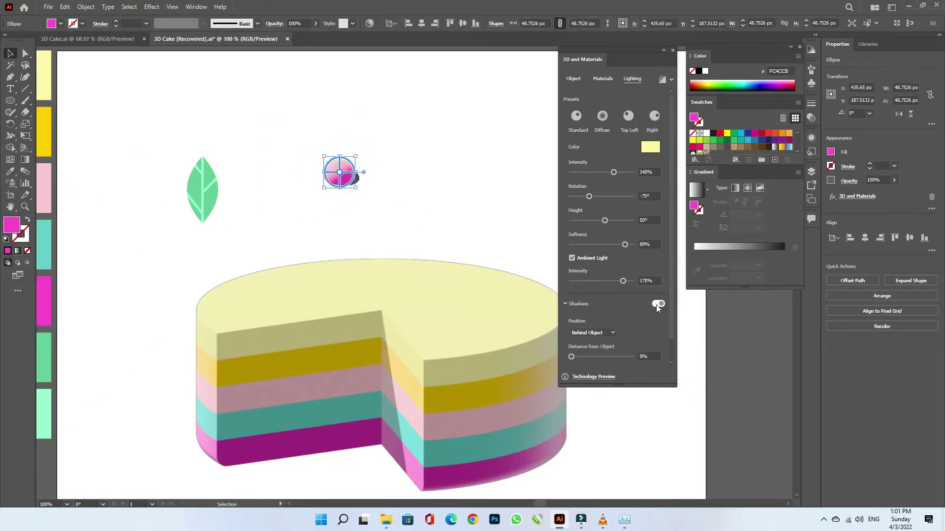
drag(673, 333, 628, 352)
text(350)
key(Tab)
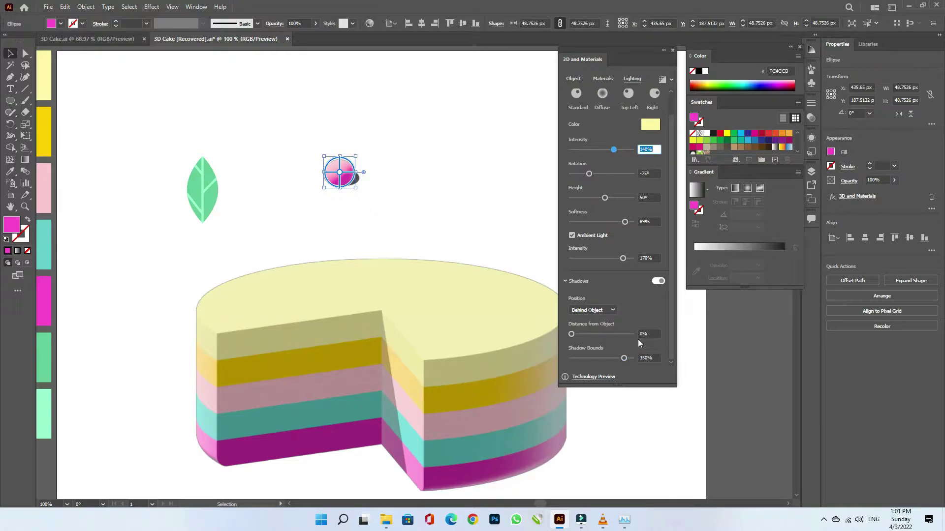
click(662, 80)
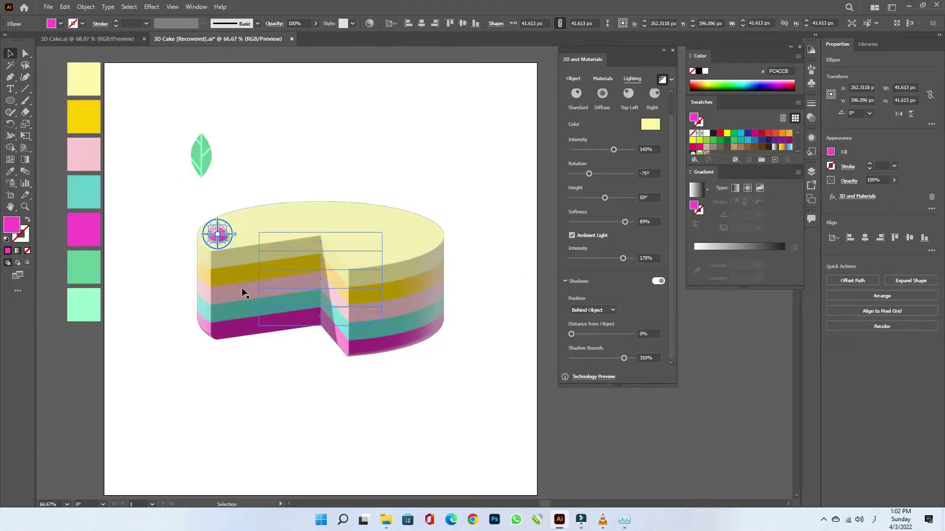
- Place copies of the magenta ball around the cake's top surface, making six toppings in all
drag(221, 235, 397, 228)
drag(325, 226, 284, 222)
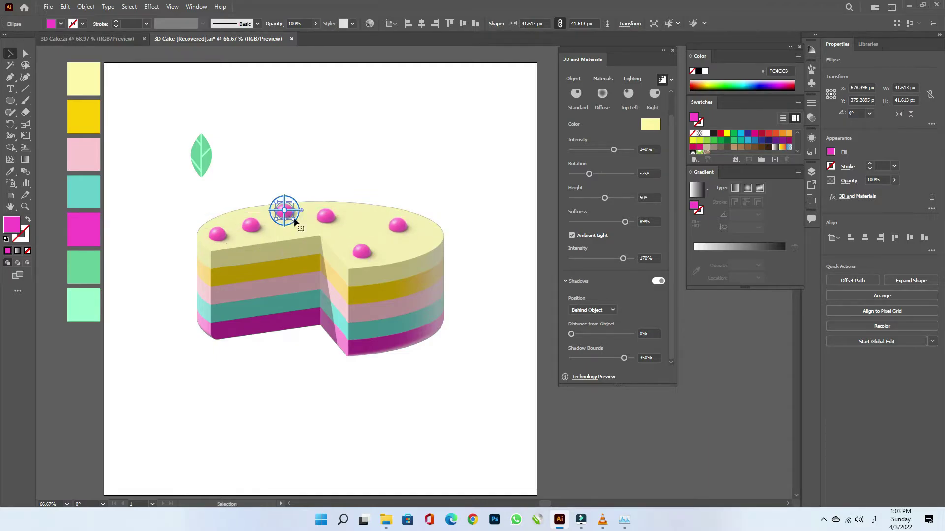
- Turn the whole veined leaf into a 3D object with the Inflate effect and the Isometric Top rotation preset
drag(220, 143, 206, 165)
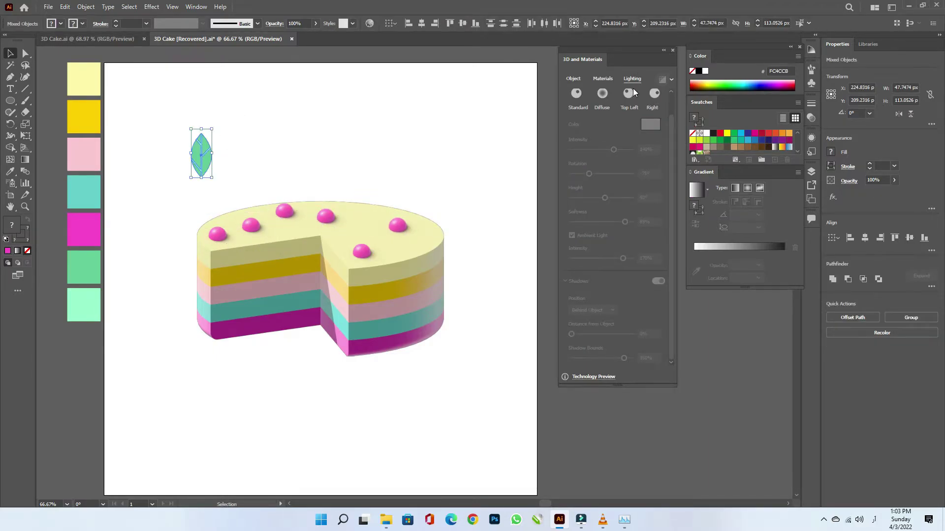
click(572, 81)
click(655, 116)
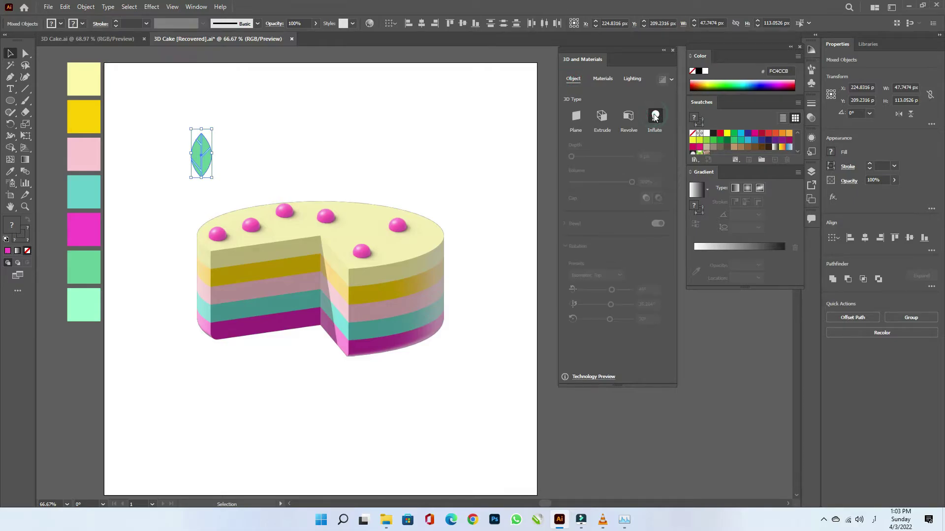
click(615, 277)
click(611, 450)
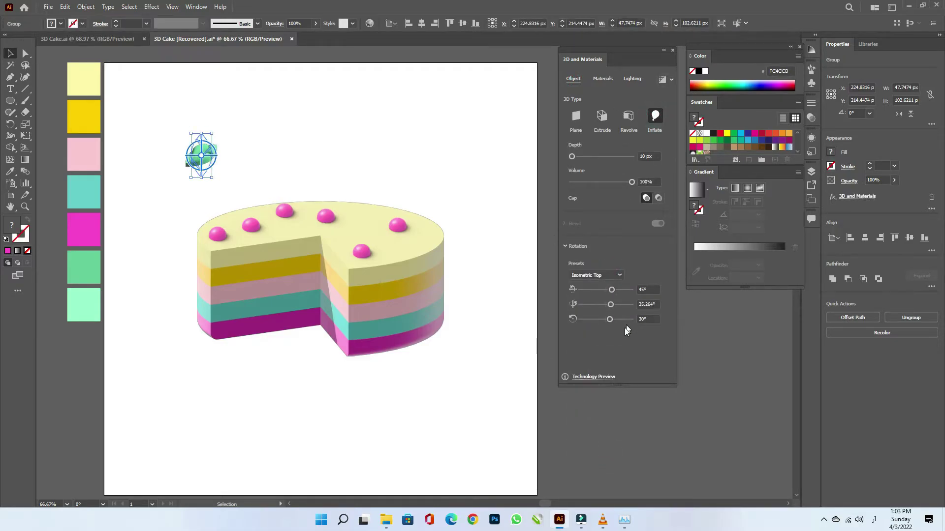
- Set the roughness of the leaf's default material to 0.01
click(603, 79)
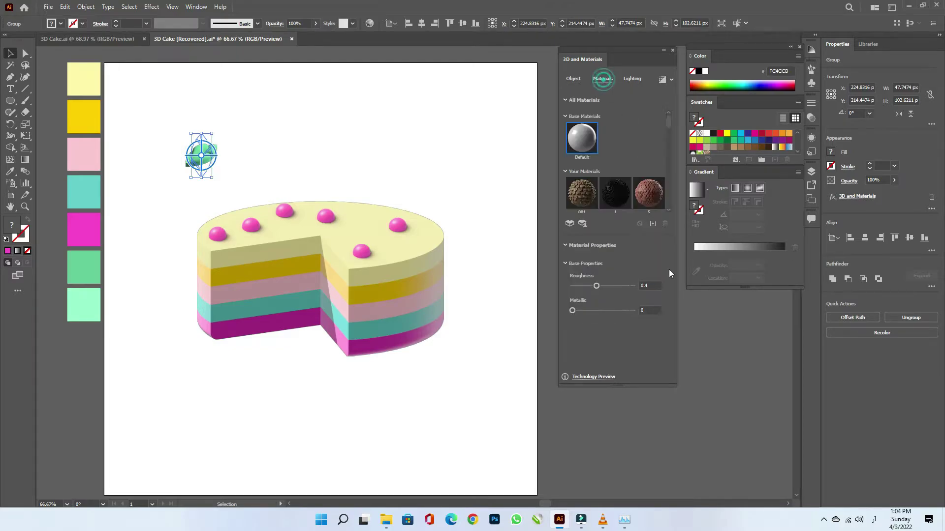
click(595, 287)
text(.013)
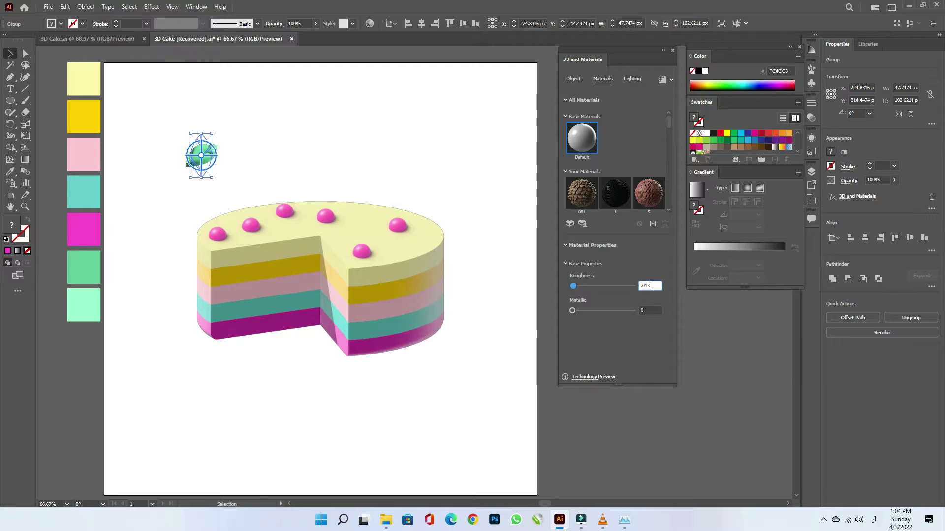
key(Tab)
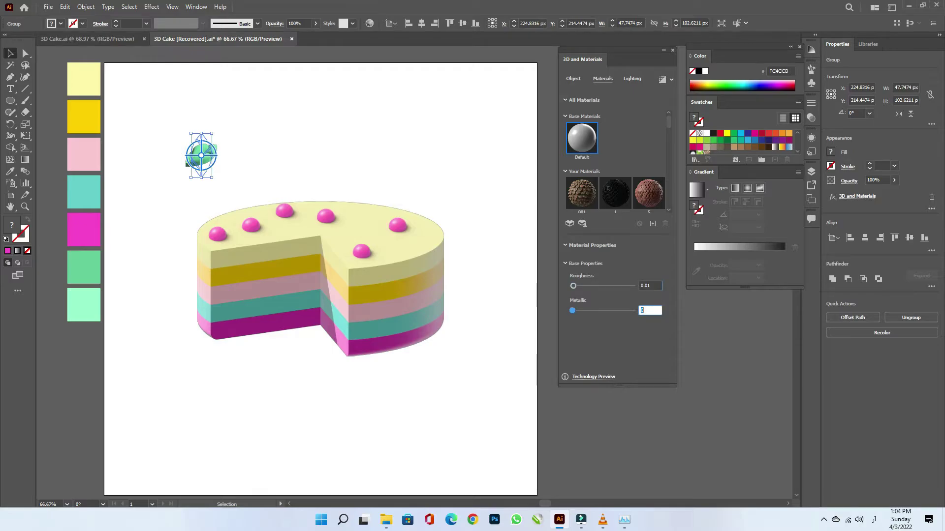
- Set the leaf's light intensity to 140% and its rotation to -70°
click(631, 80)
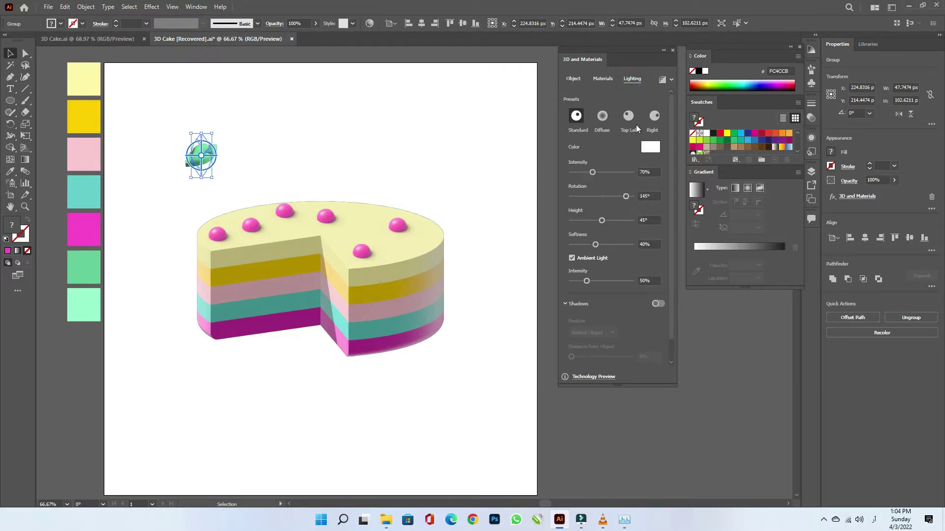
click(649, 172)
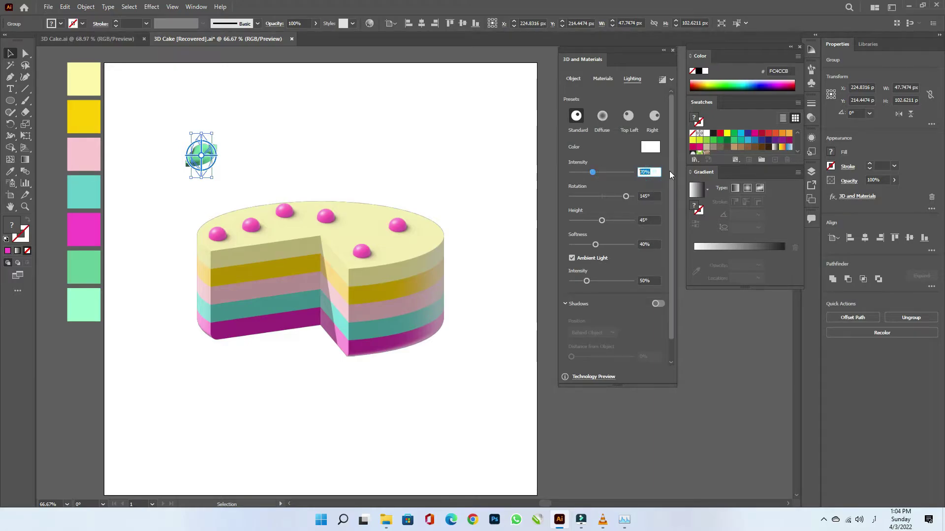
text(140)
key(Tab)
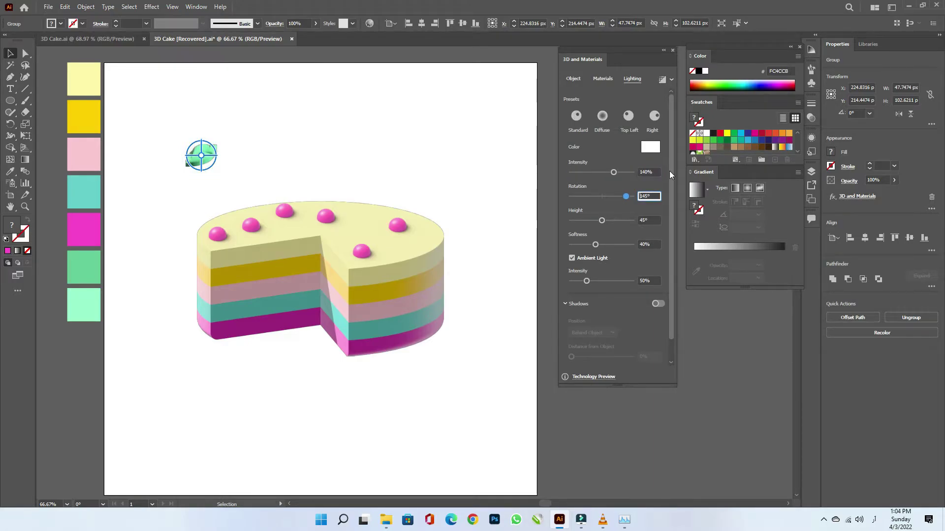
text(1)
text(70)
key(Tab)
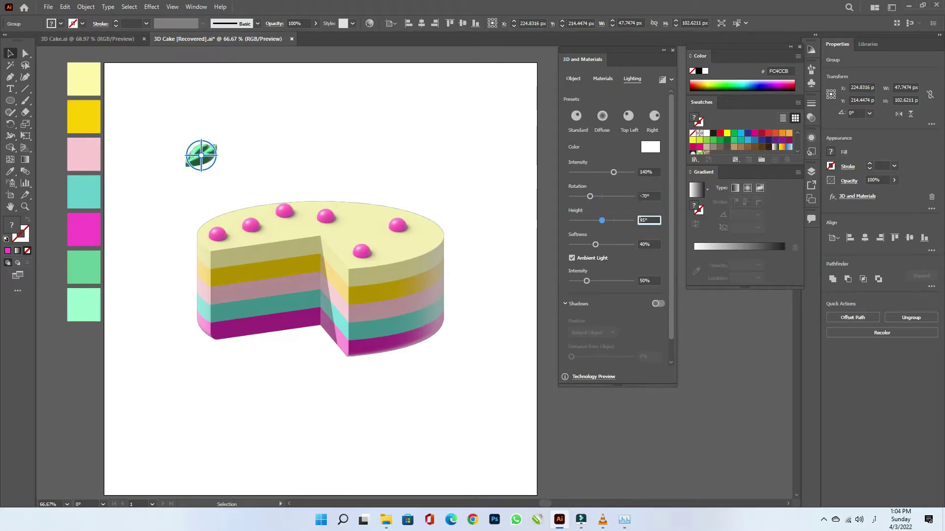
- Set the leaf's light height to 50° and softness to 90%, with ambient light intensity at 200%
text(50)
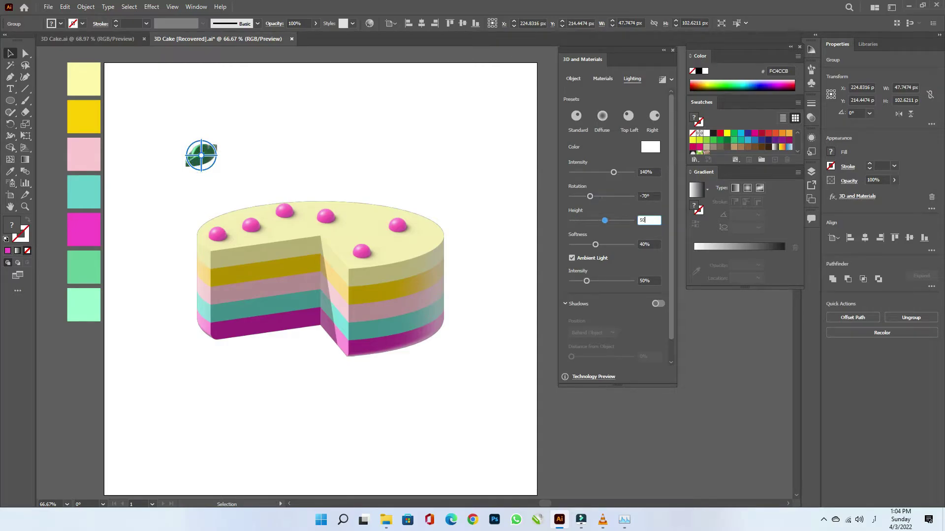
key(Tab)
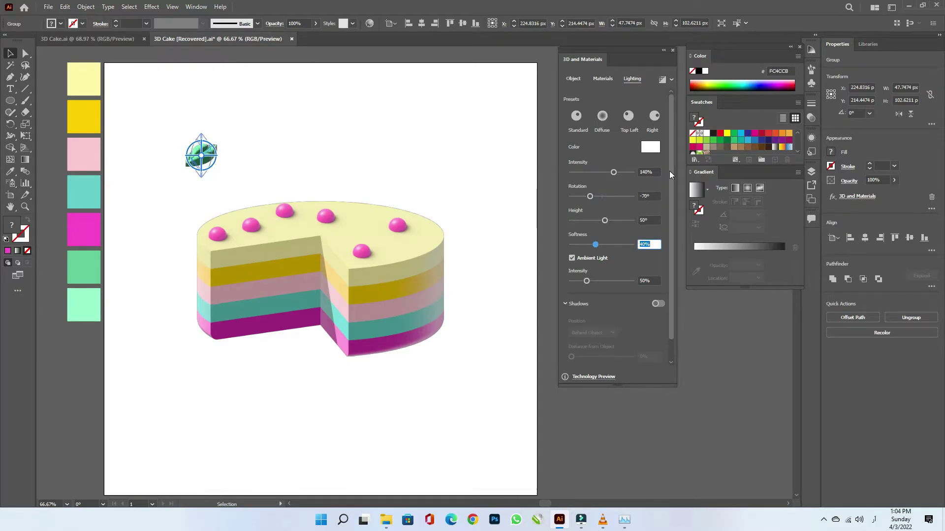
text(90)
key(Tab)
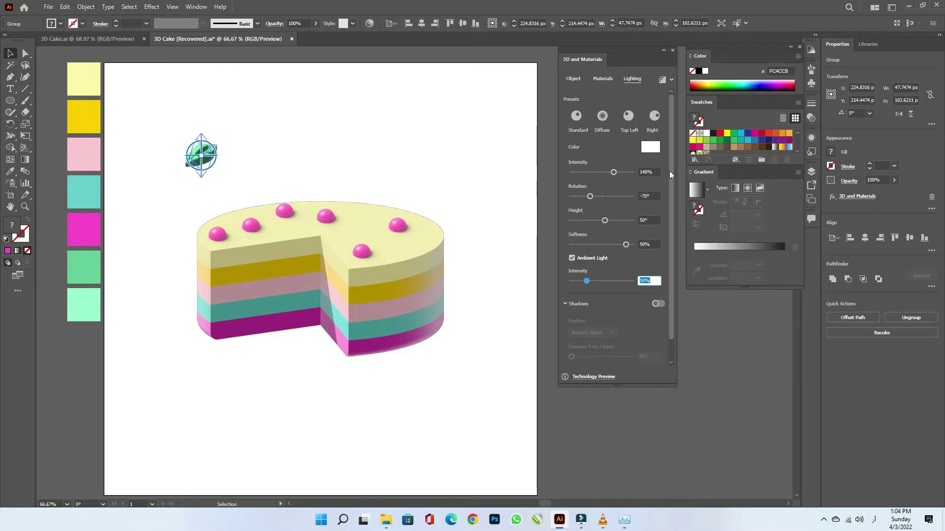
text(200)
key(Tab)
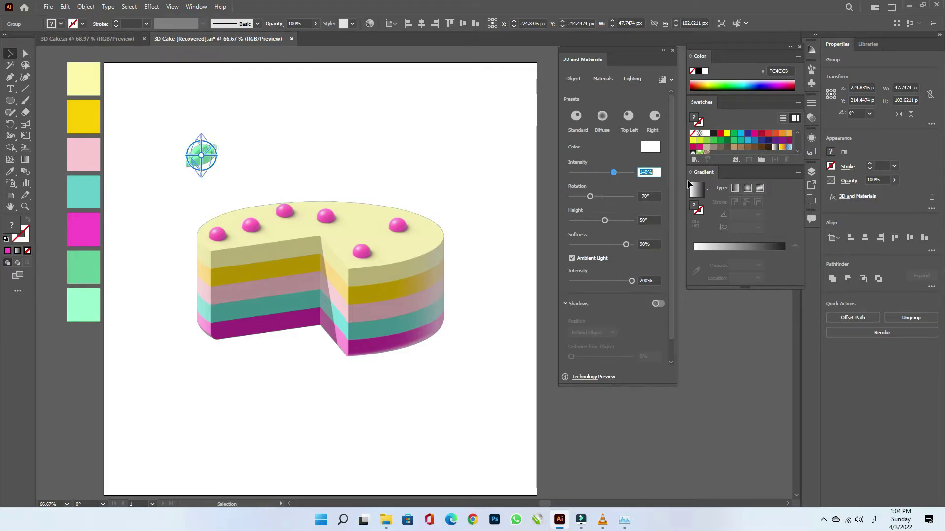
- Turn on a behind-object shadow for the leaf with shadow bounds of 340%
click(659, 304)
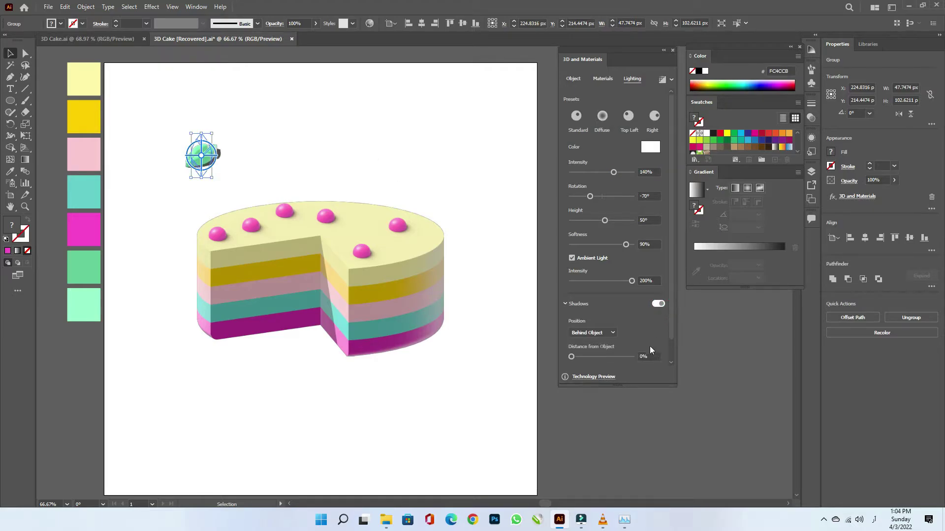
scroll(667, 347, down, 2)
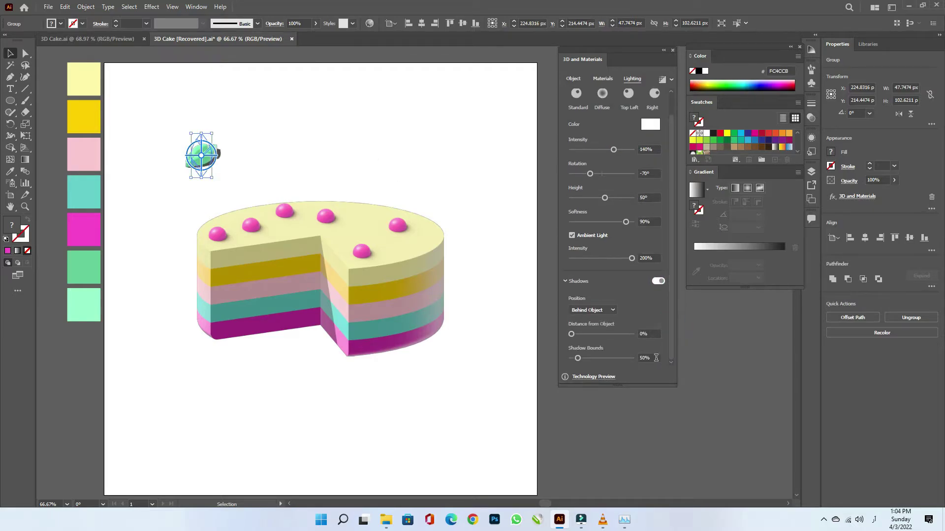
click(656, 358)
text(340)
key(Tab)
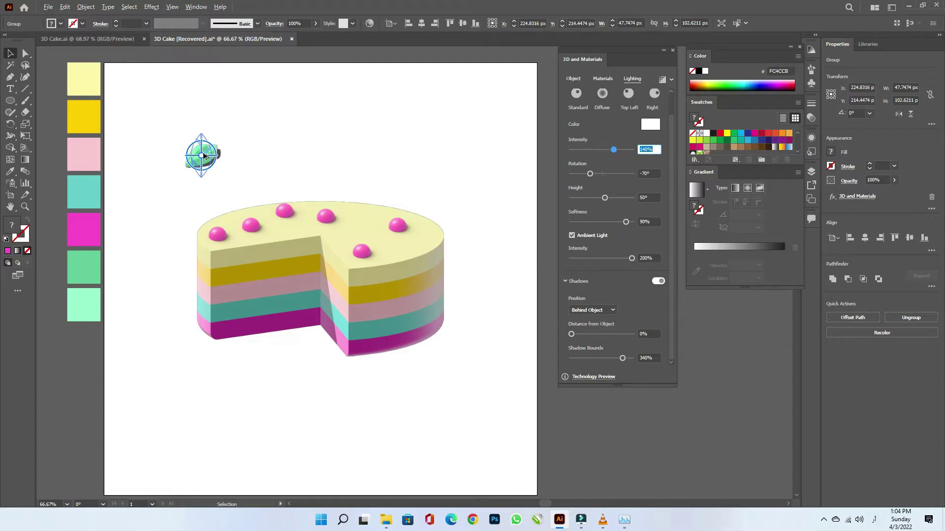
- Render the inflated leaf with ray tracing and deselect it
scroll(202, 154, up, 5)
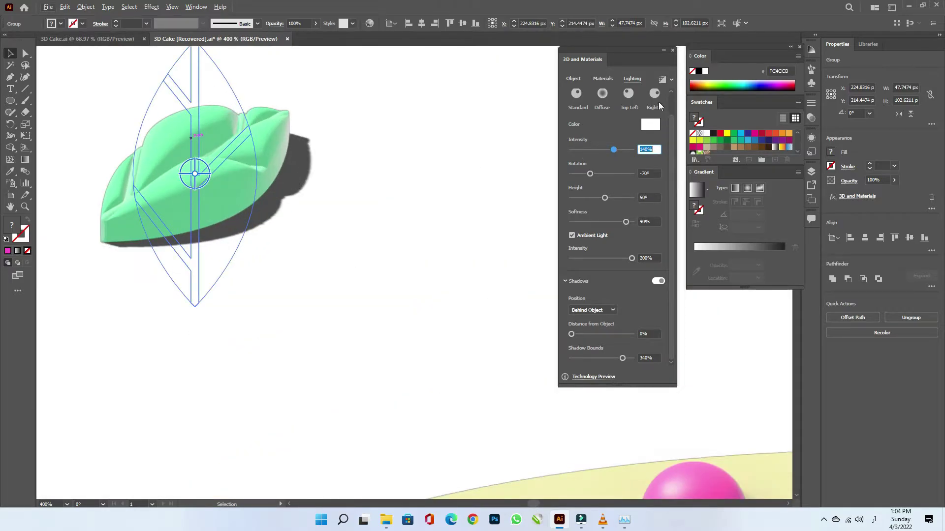
click(662, 81)
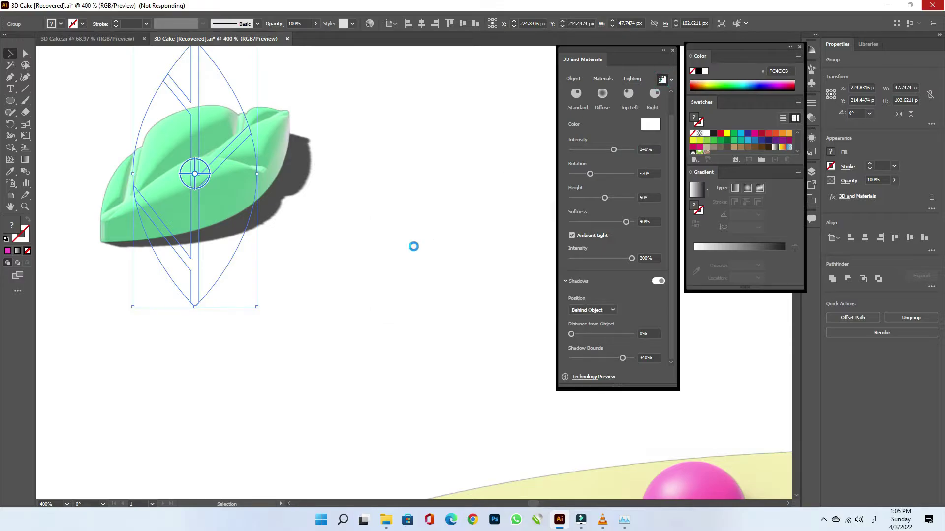
click(416, 251)
scroll(256, 181, down, 5)
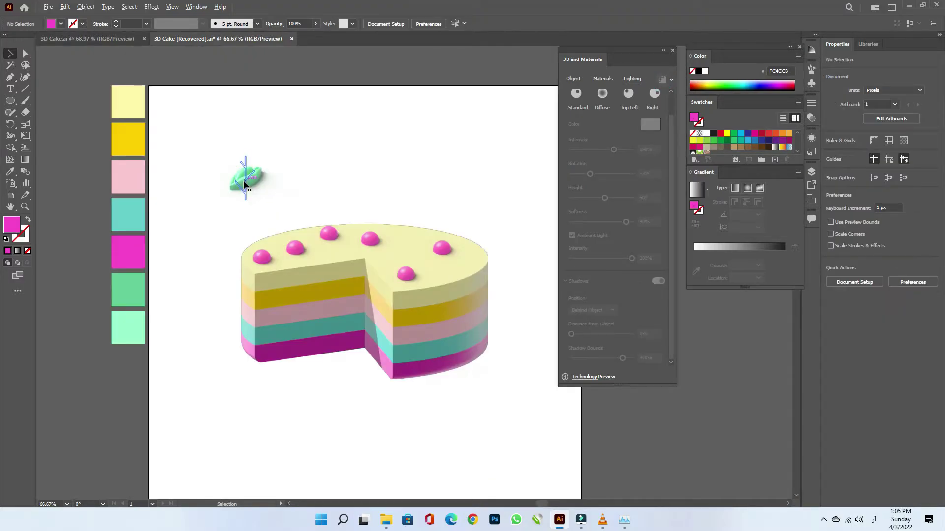
- Move the leaf onto the cake's top below the rightmost magenta ball and expand its appearance
drag(251, 182, 447, 271)
click(85, 6)
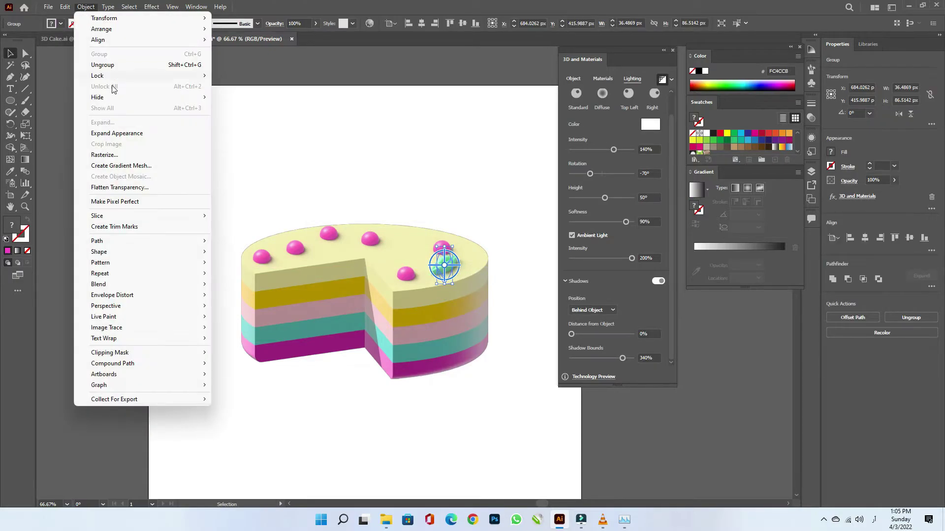
click(114, 134)
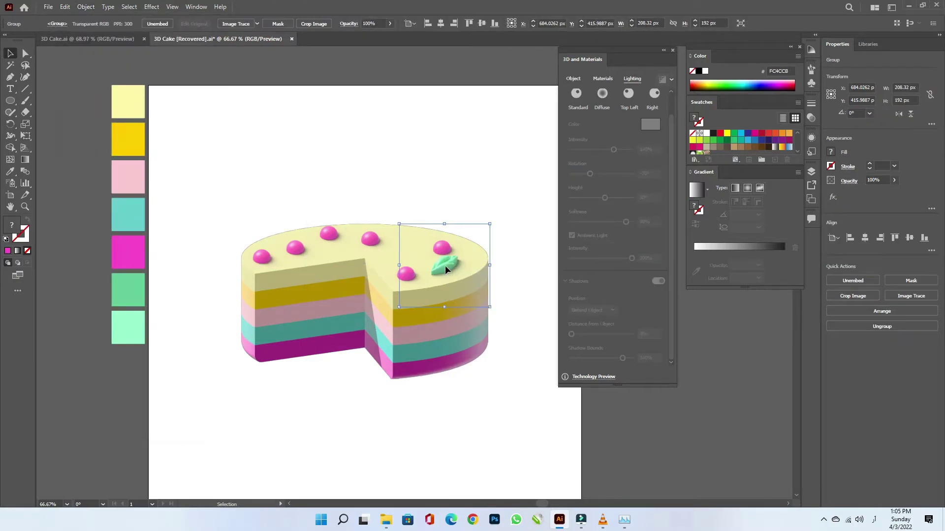
- Copy the leaf to several spots among the balls on the cake's top and beside its left edge, scaling copies down
drag(450, 271, 322, 259)
drag(274, 296, 295, 275)
drag(337, 240, 322, 252)
click(400, 249)
drag(399, 249, 376, 267)
click(451, 284)
drag(490, 306, 264, 301)
- Send the leaf beside the cake's left edge to the back and place a copy beside the cake's right edge
right_click(233, 326)
mouse_move(264, 446)
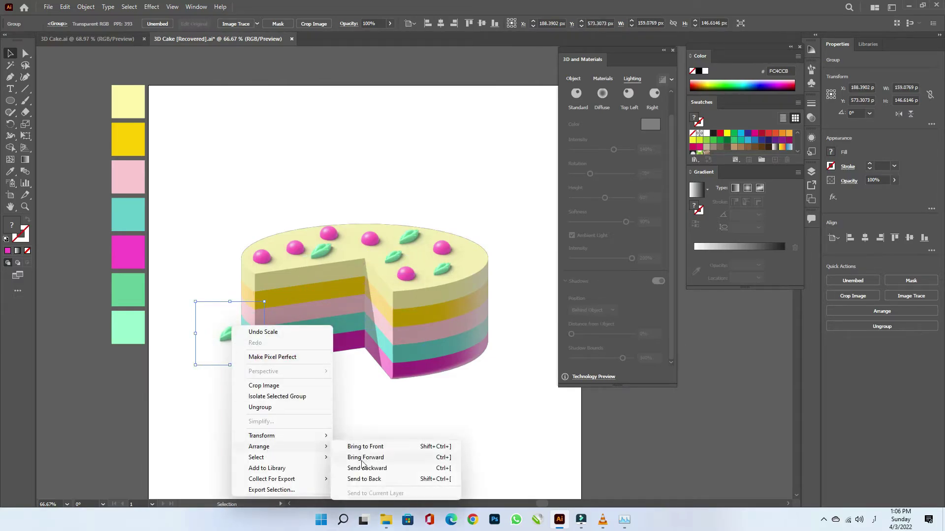
click(361, 482)
drag(232, 334, 504, 336)
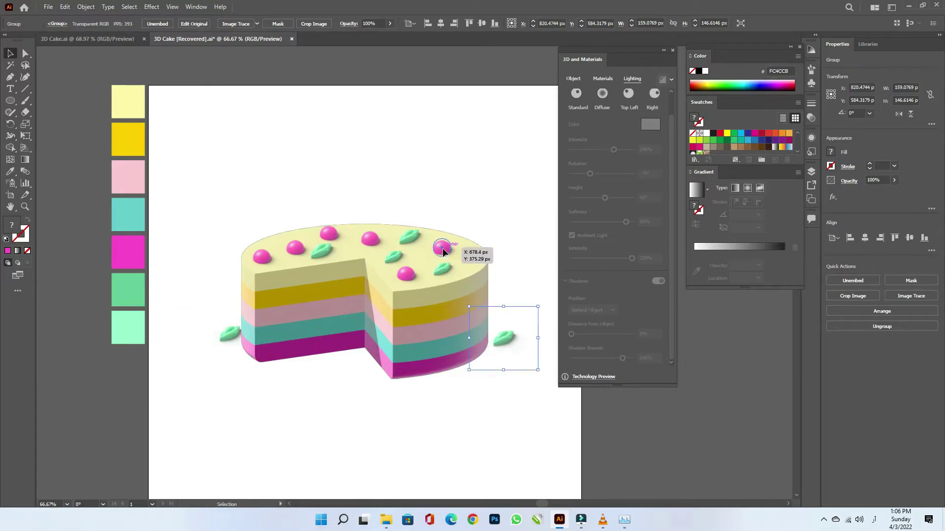
- Place two copies of the magenta ball on the ground in front of the cake's cut-out and deselect
drag(442, 248, 371, 382)
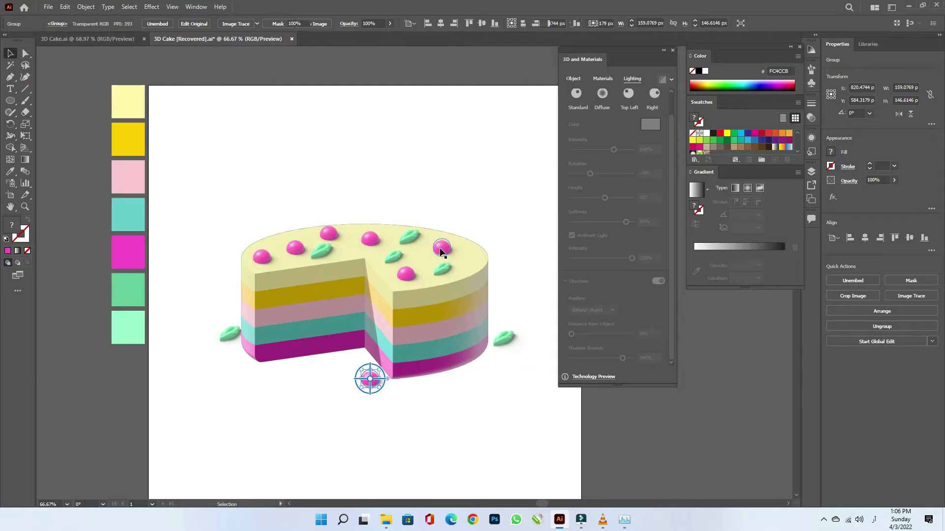
drag(443, 248, 349, 362)
click(403, 427)
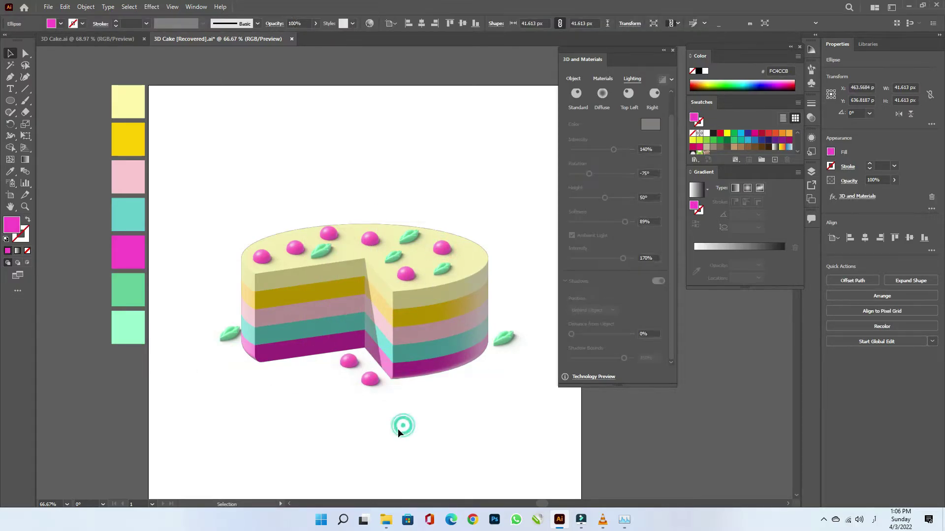
- Create a new layer below Layer 1 and rename it "background"
drag(397, 430, 362, 395)
drag(12, 102, 32, 102)
click(811, 171)
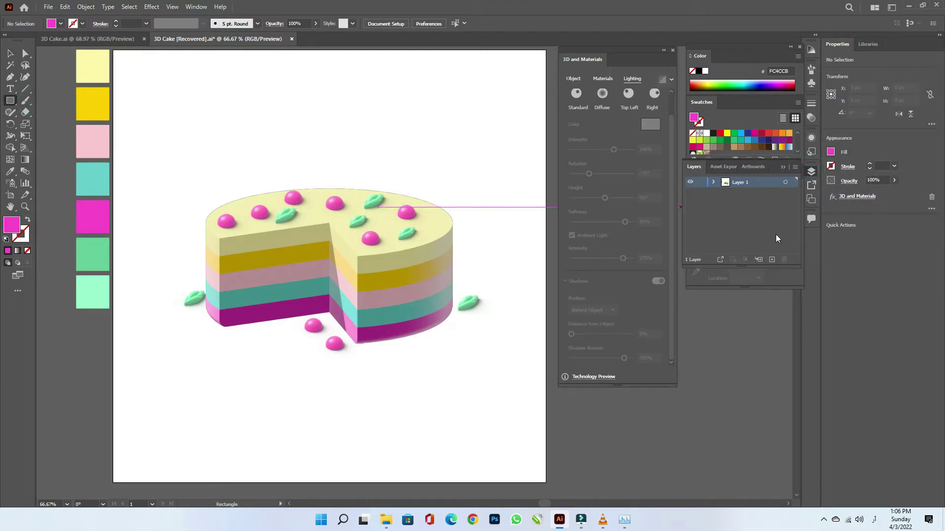
click(772, 260)
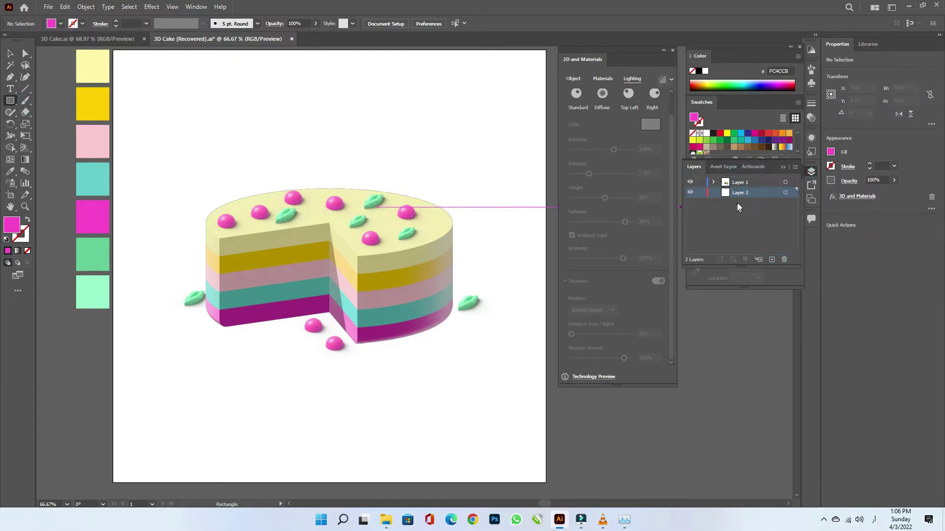
double_click(740, 193)
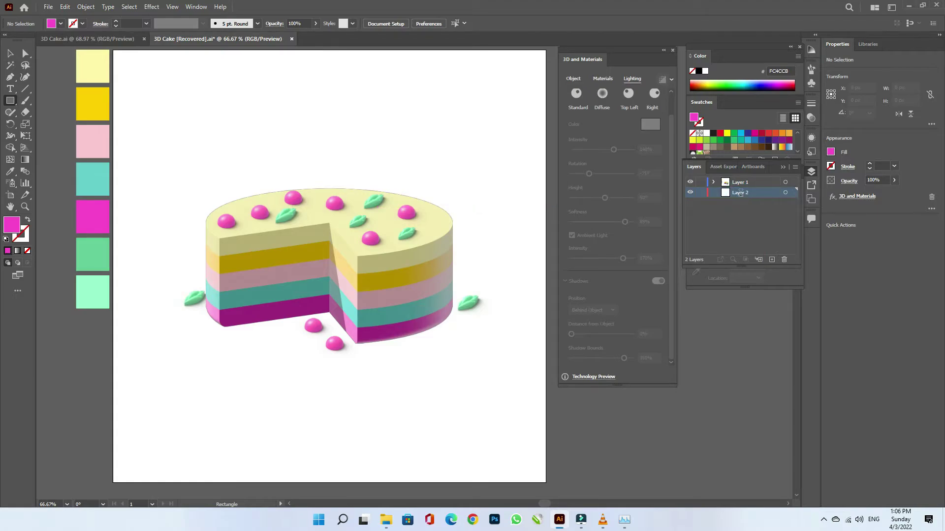
text(ba)
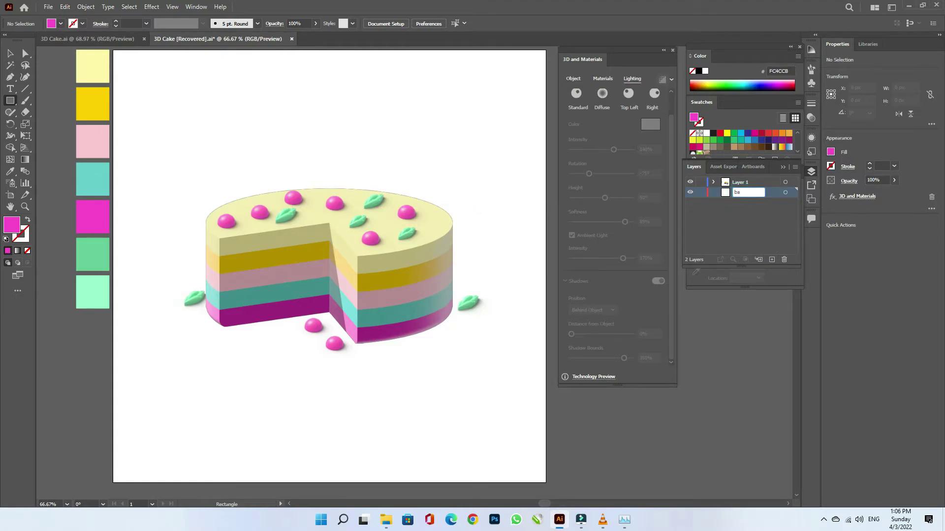
text(ckground)
key(Return)
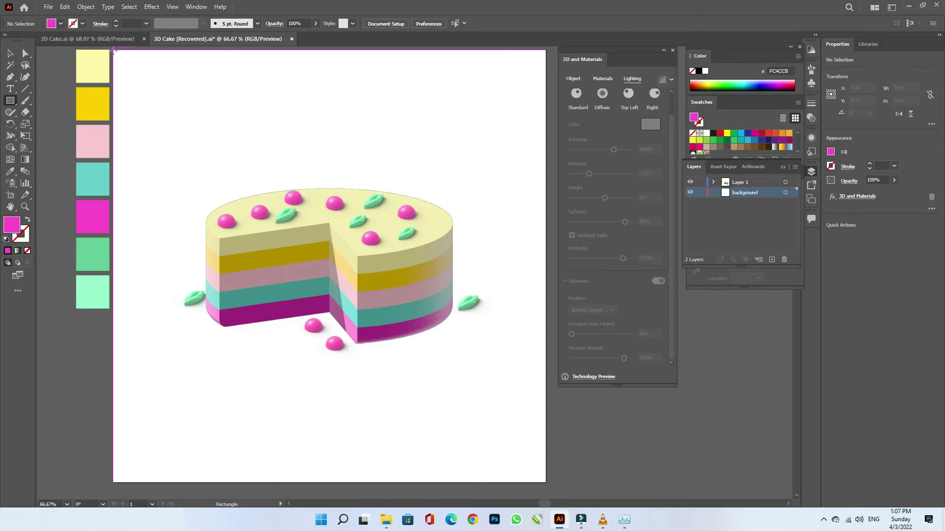
- Cover the artboard with a 1000 × 1000 px rectangle on the background layer, filled with a radial White, Black gradient
mouse_move(113, 50)
mouse_down()
mouse_move(320, 297)
mouse_move(476, 422)
mouse_move(515, 472)
mouse_move(546, 483)
mouse_up()
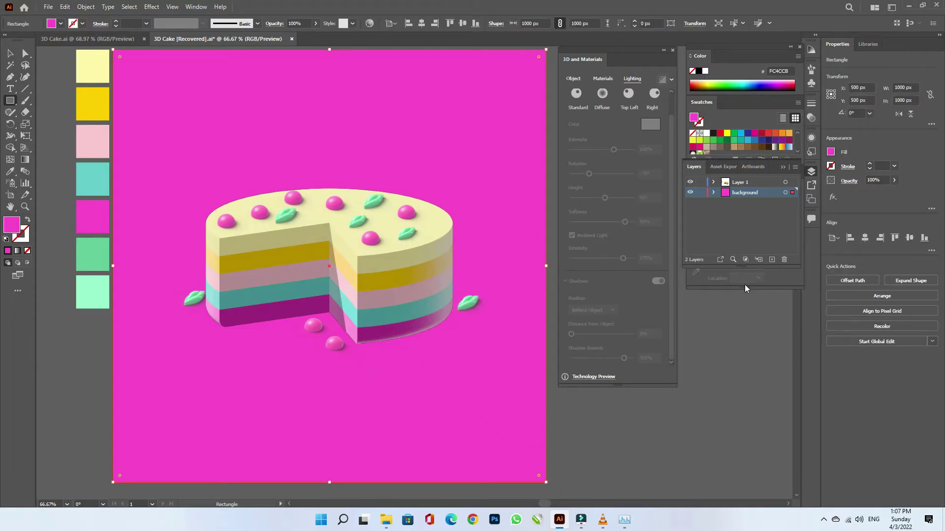
click(811, 172)
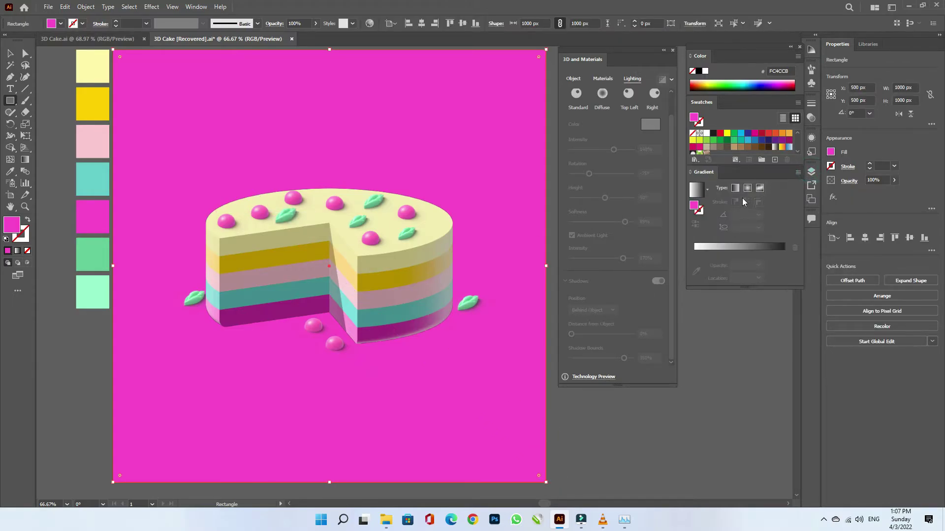
click(707, 190)
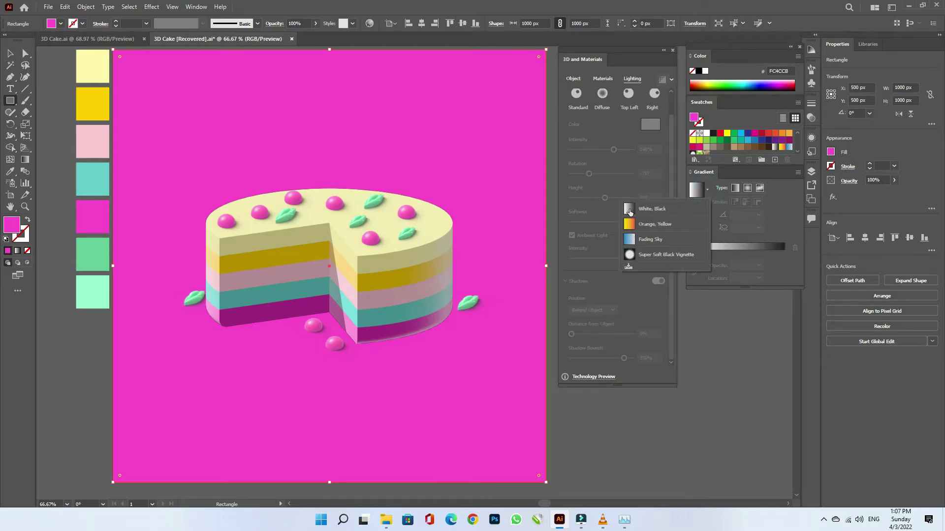
click(630, 212)
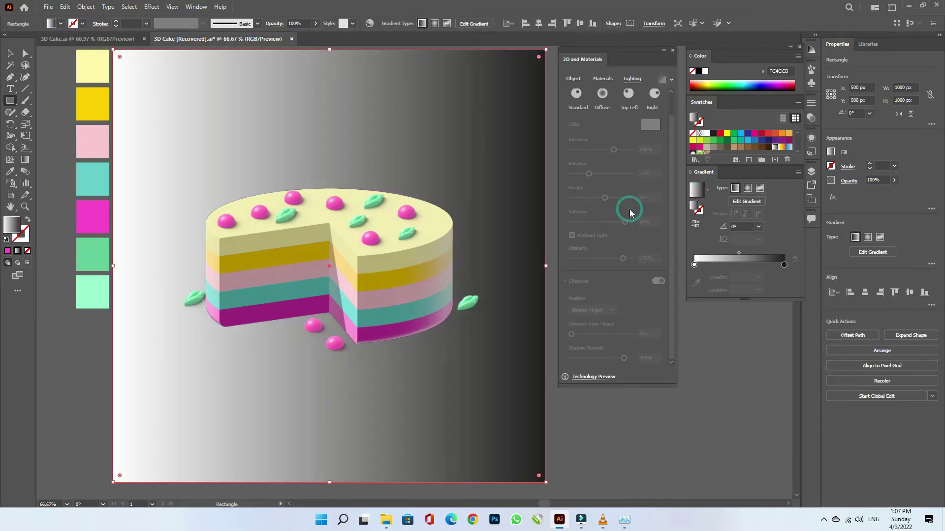
click(748, 188)
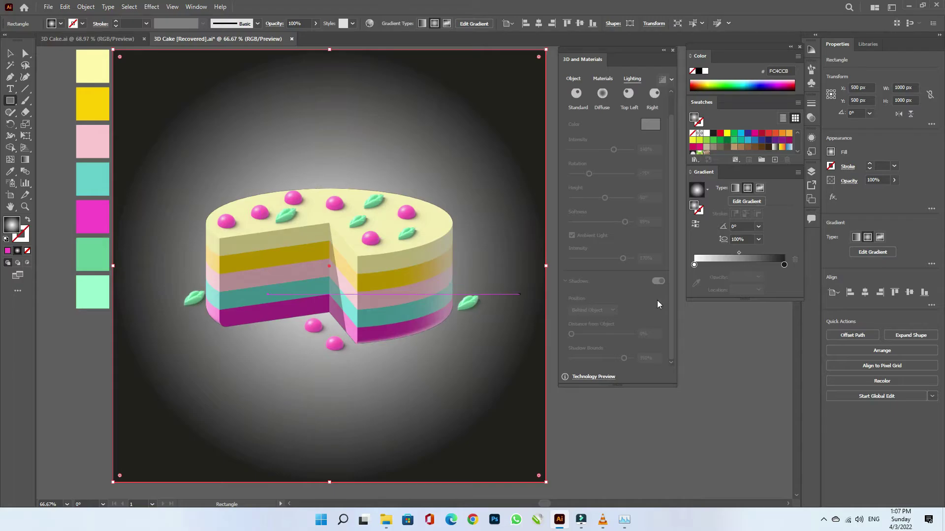
- Recolor the gradient's black stop with the pale yellow palette square and reverse the gradient so yellow sits at the center
click(784, 265)
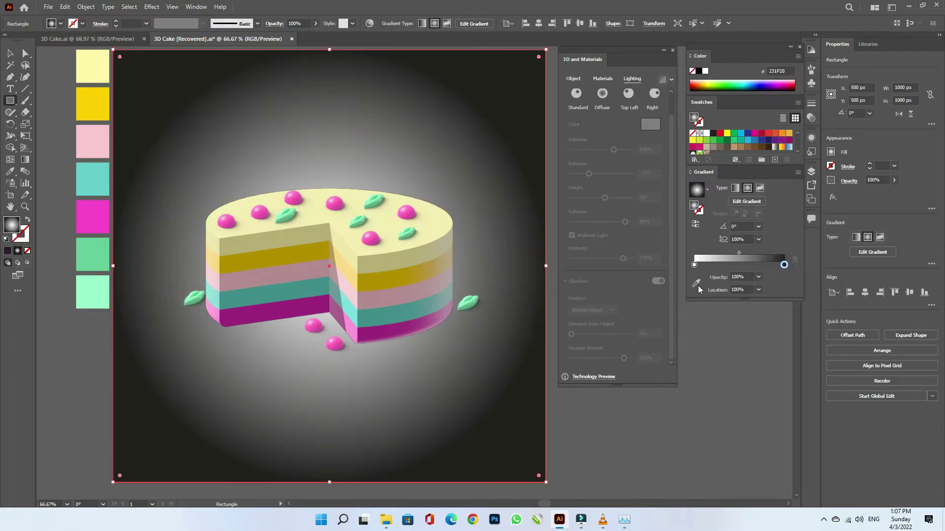
click(695, 283)
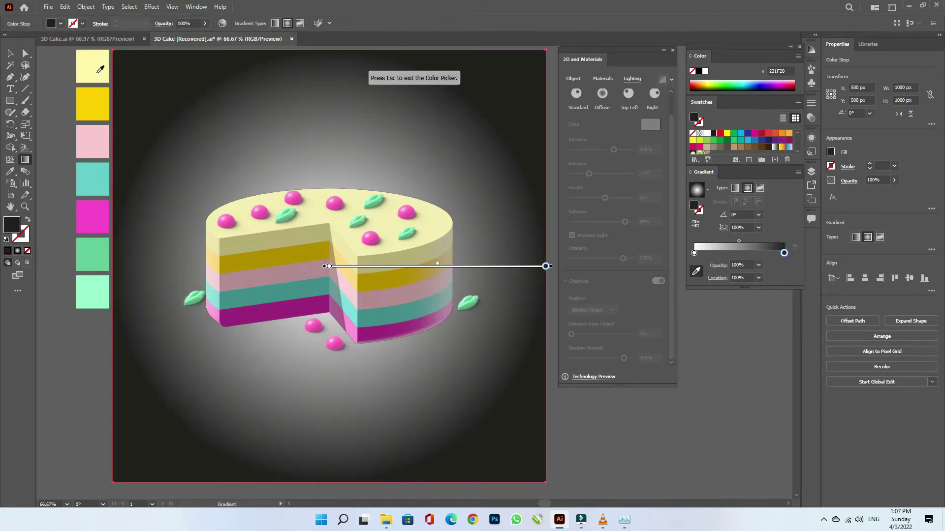
click(102, 77)
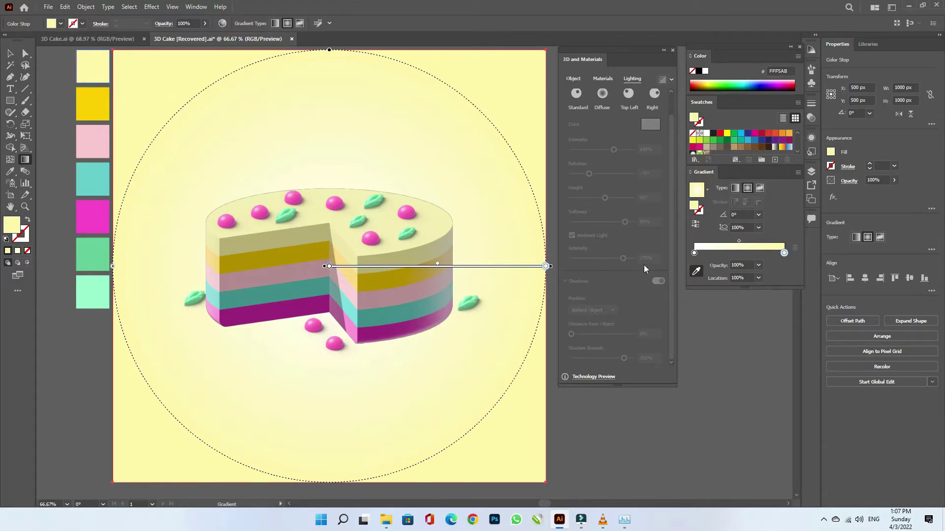
click(695, 224)
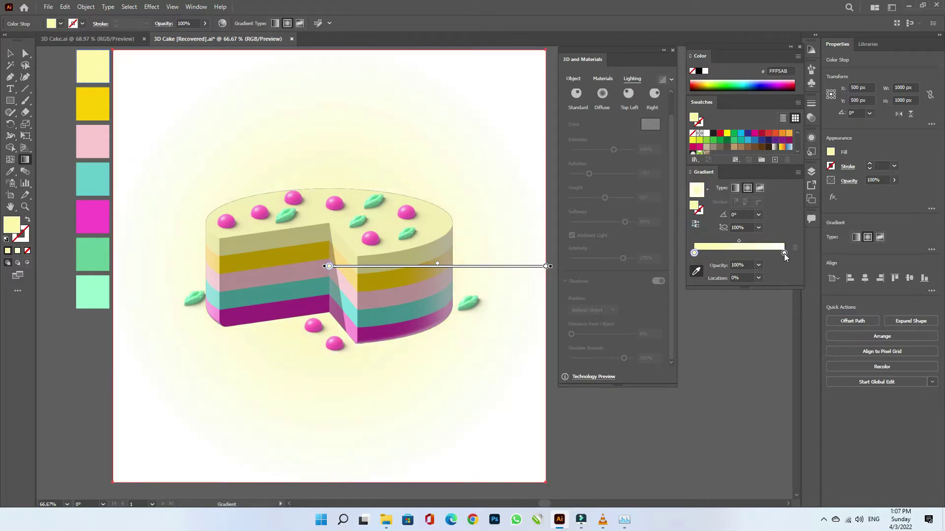
- Give the outer gradient stop the palette's magenta, lighten it to RGB 252, 140, 209, and deselect the rectangle
click(784, 254)
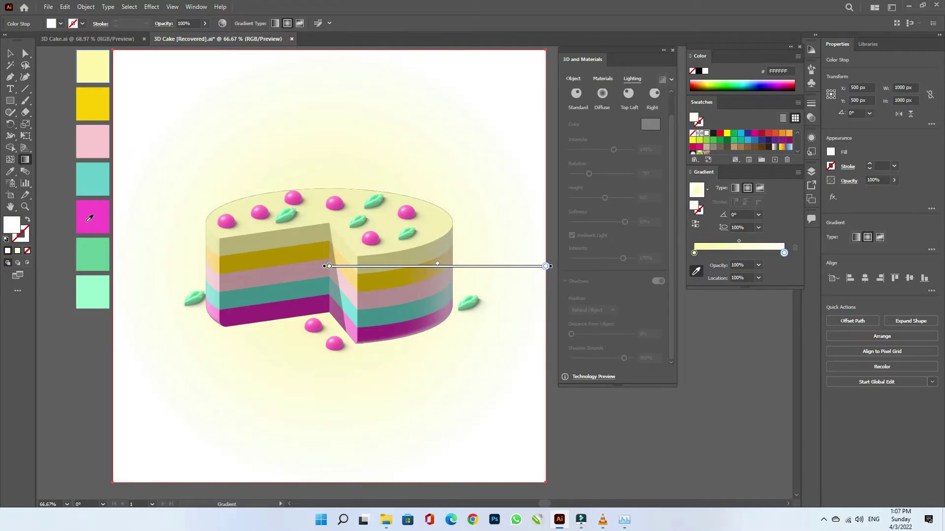
click(88, 220)
click(797, 56)
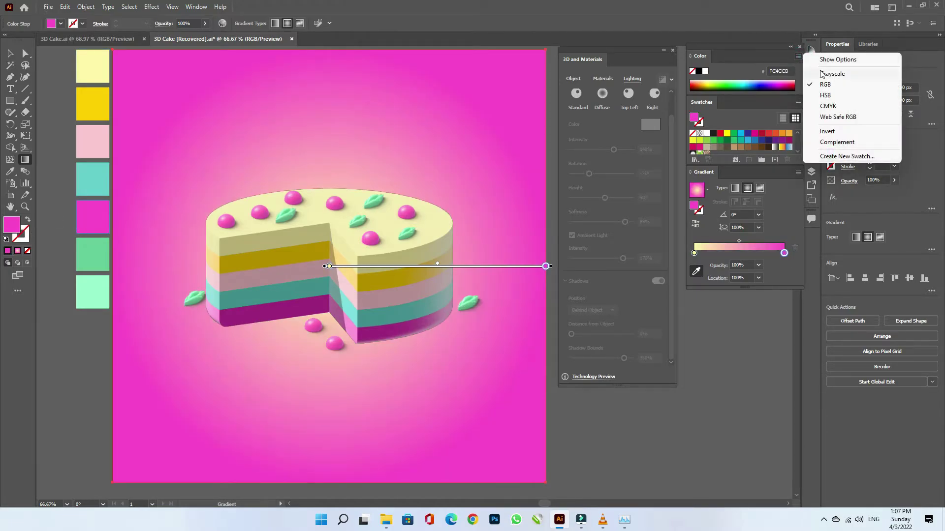
click(825, 61)
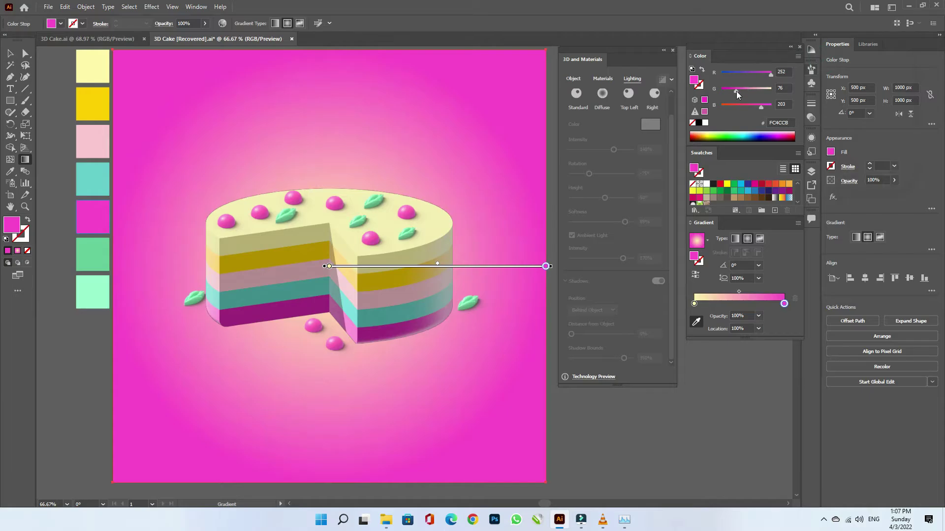
drag(736, 90, 763, 105)
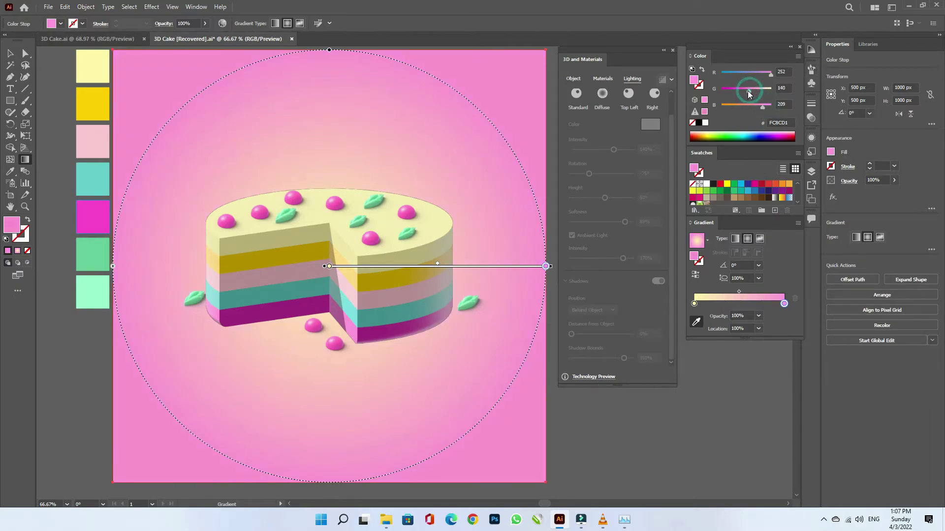
key(v)
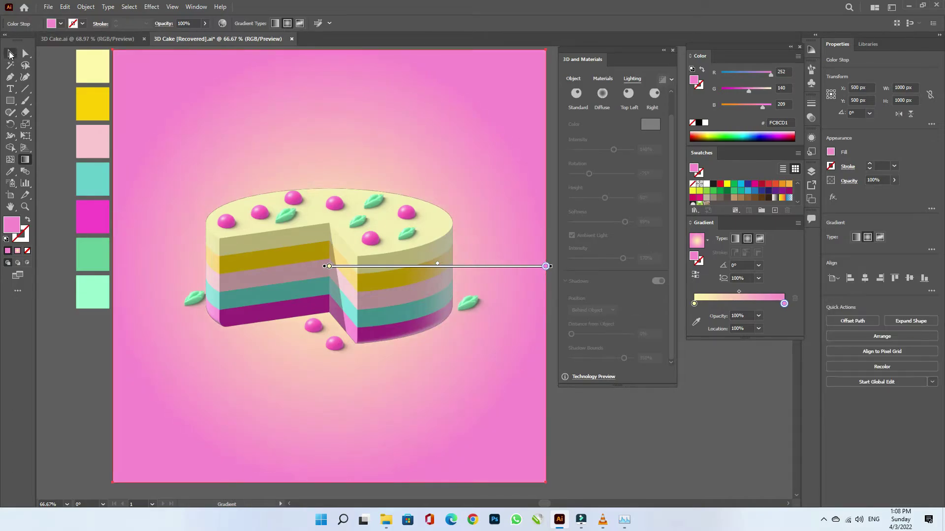
click(640, 431)
- Lock the background layer
click(811, 171)
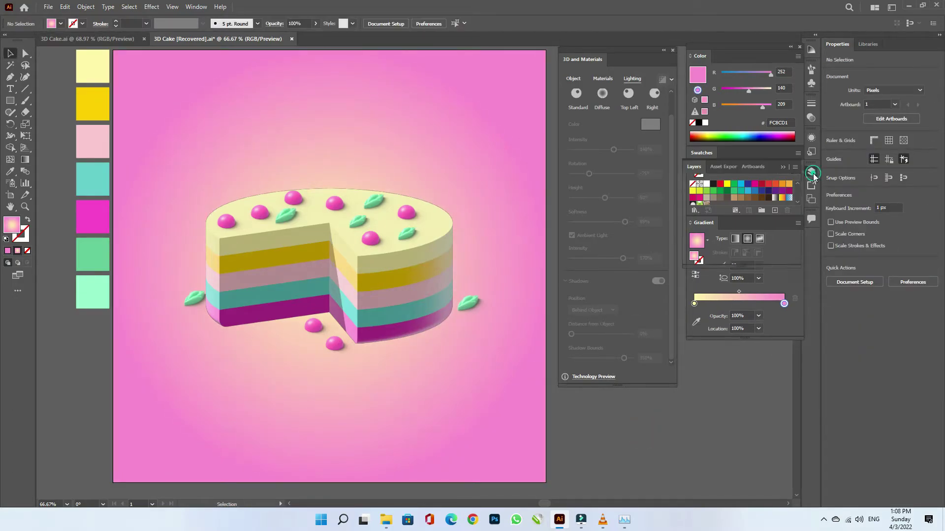
click(454, 381)
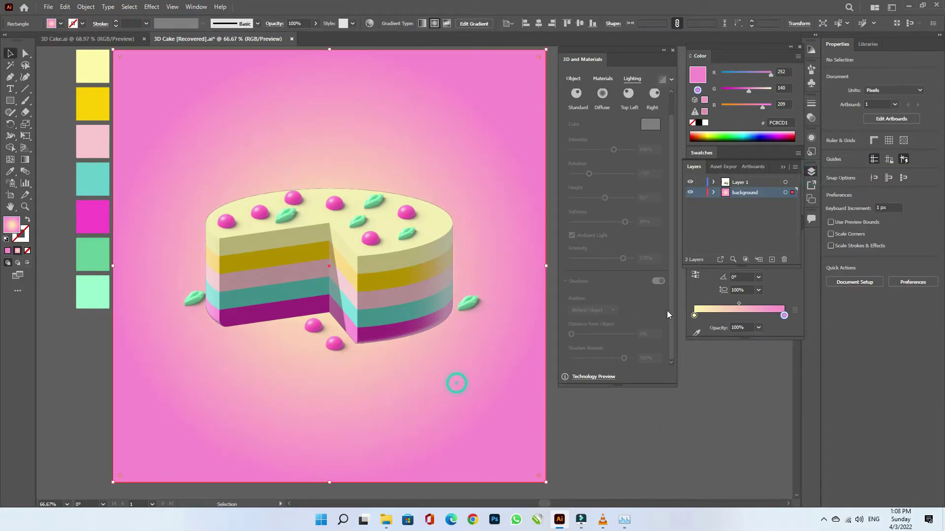
click(701, 193)
click(811, 171)
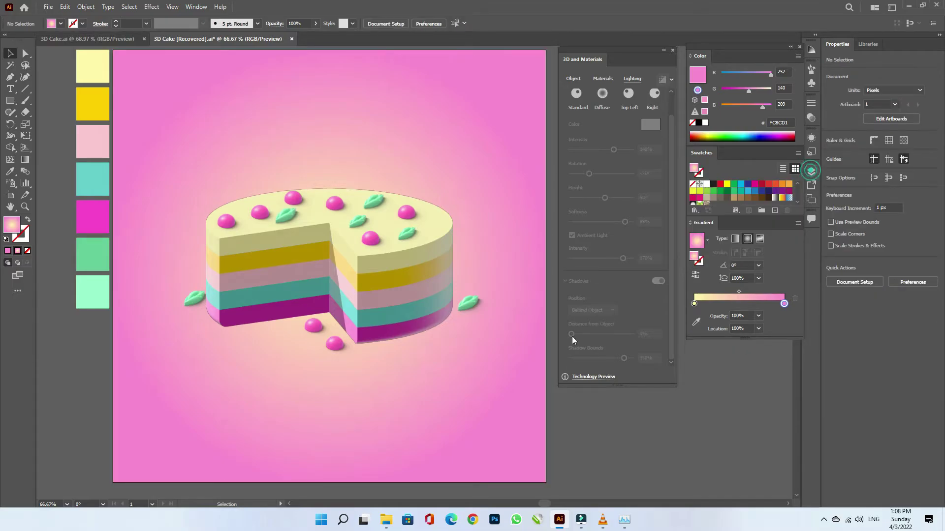
- Render the revolved cake with ray tracing and deselect it
click(393, 298)
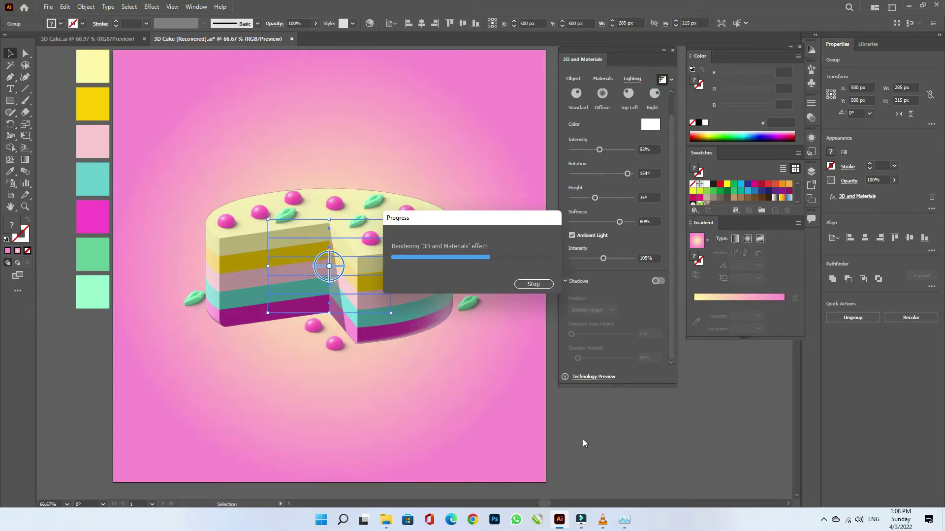
click(488, 262)
- Unlock the background layer and redraw its radial gradient upward at 90°, narrowed to about 76% aspect ratio with the midpoint moved outward
click(811, 172)
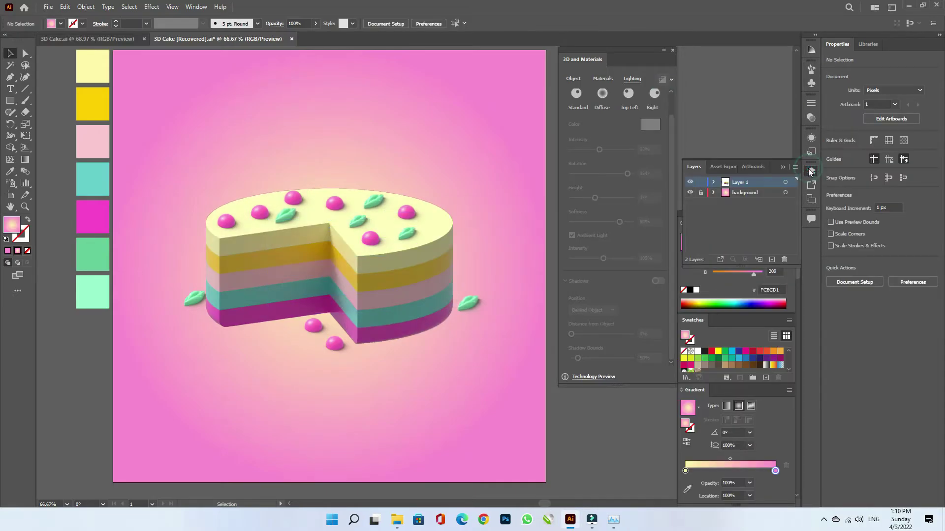
click(523, 202)
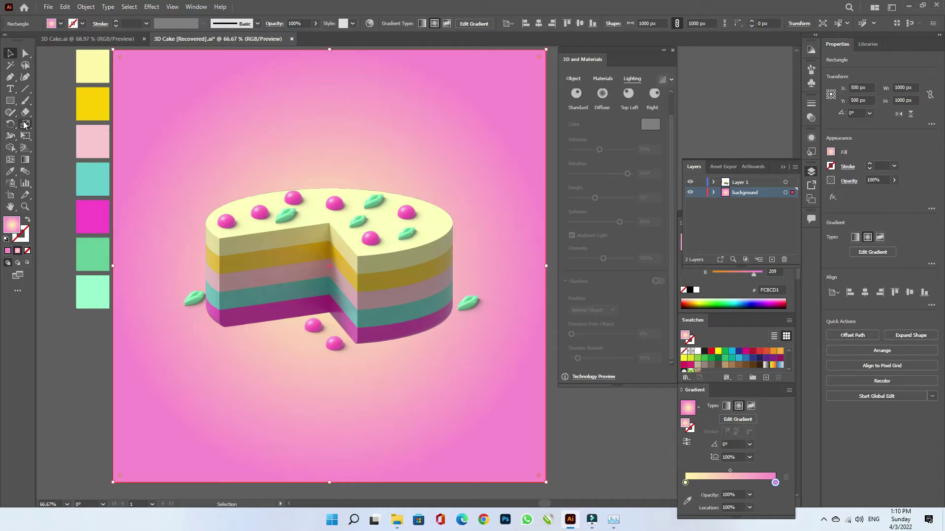
click(26, 160)
mouse_move(339, 218)
mouse_down()
mouse_move(341, 41)
mouse_move(339, 87)
mouse_up()
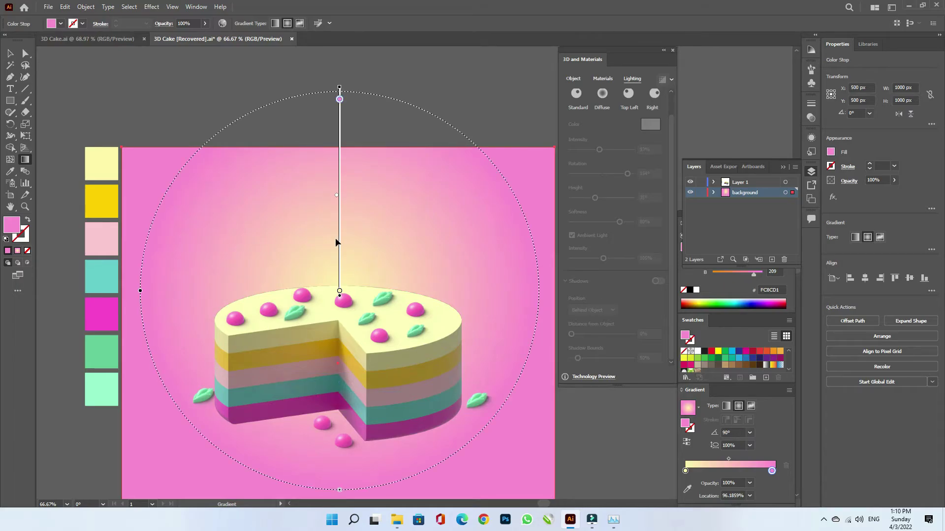
mouse_move(140, 292)
mouse_down()
mouse_move(232, 285)
mouse_move(188, 281)
mouse_up()
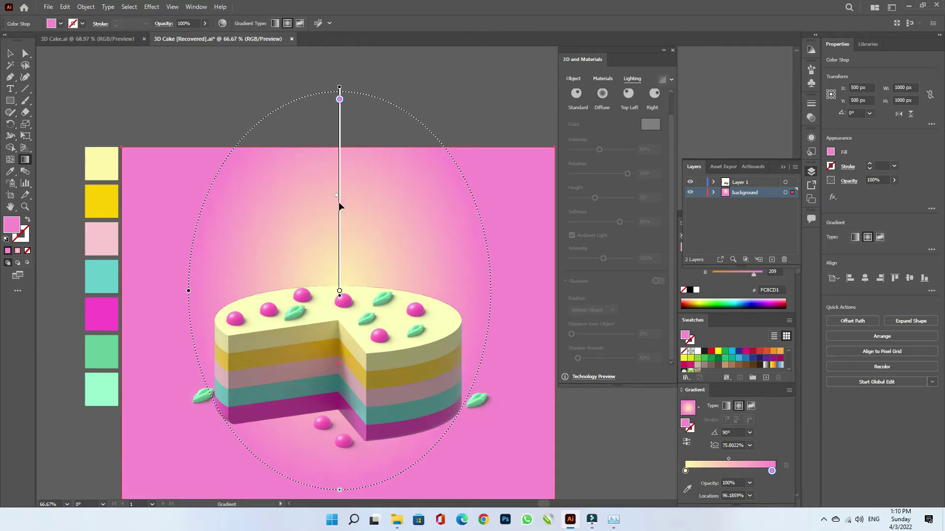
drag(337, 200, 338, 149)
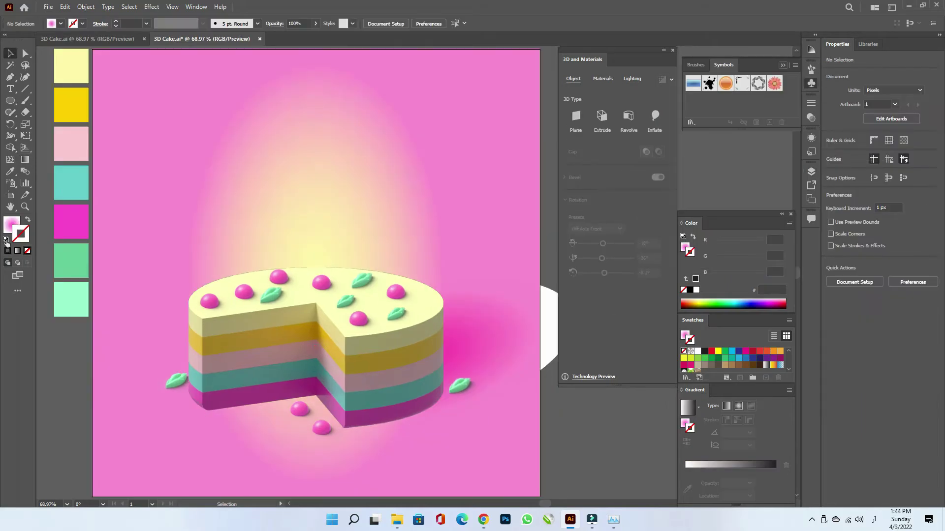
- Draw a five-point star about 72 by 75 px in the glow above the cake, with white fill and no stroke
click(6, 240)
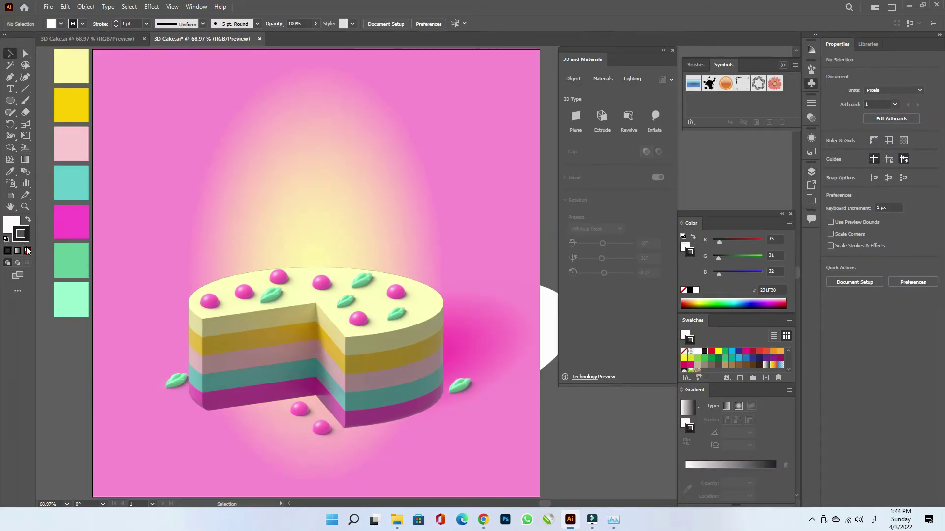
click(27, 251)
key(x)
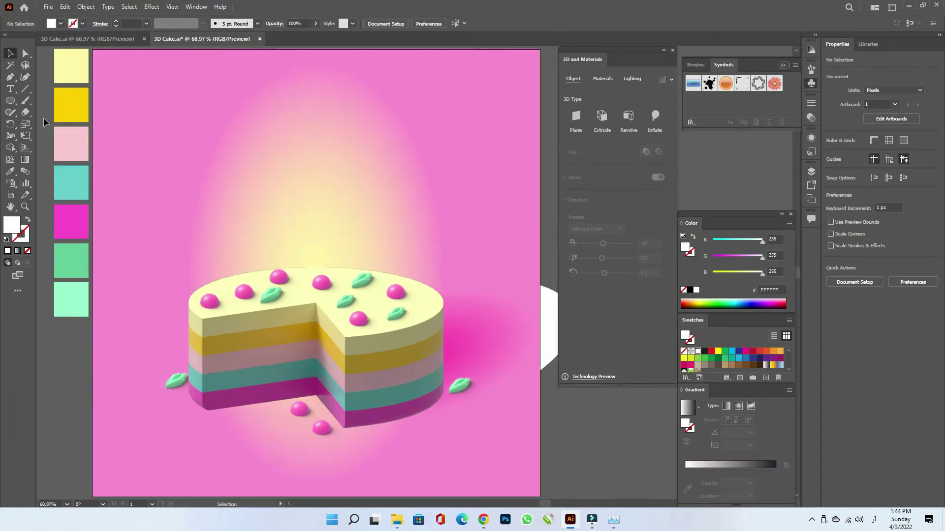
click(8, 102)
drag(10, 102, 49, 146)
mouse_move(278, 182)
mouse_down()
mouse_move(291, 198)
mouse_move(282, 189)
mouse_move(284, 200)
mouse_up()
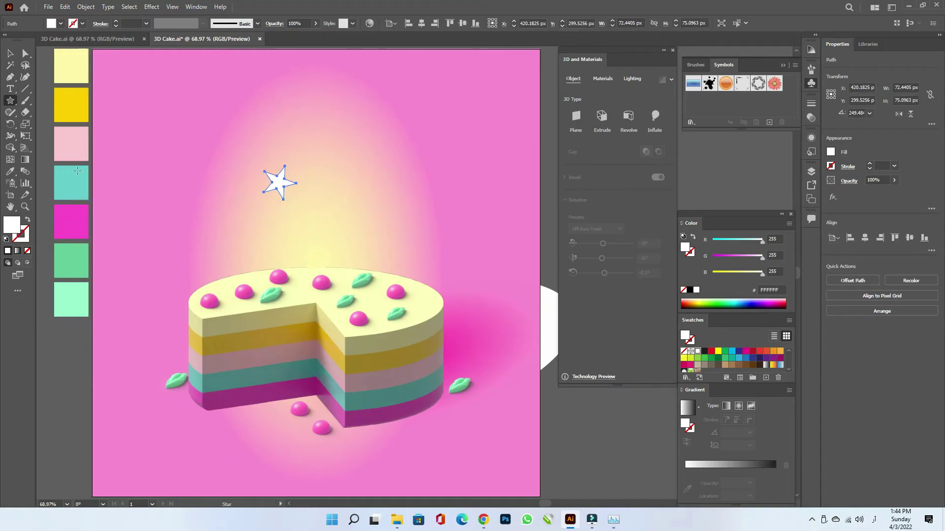
- Fill the star with the palette's pale yellow and move it just above the cake's upper-left edge
click(10, 173)
click(76, 70)
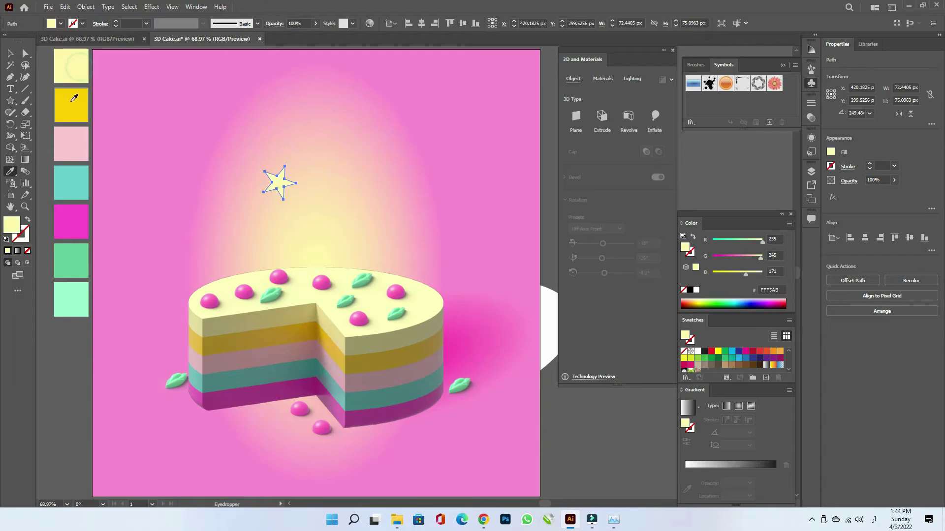
click(10, 53)
drag(279, 188, 251, 259)
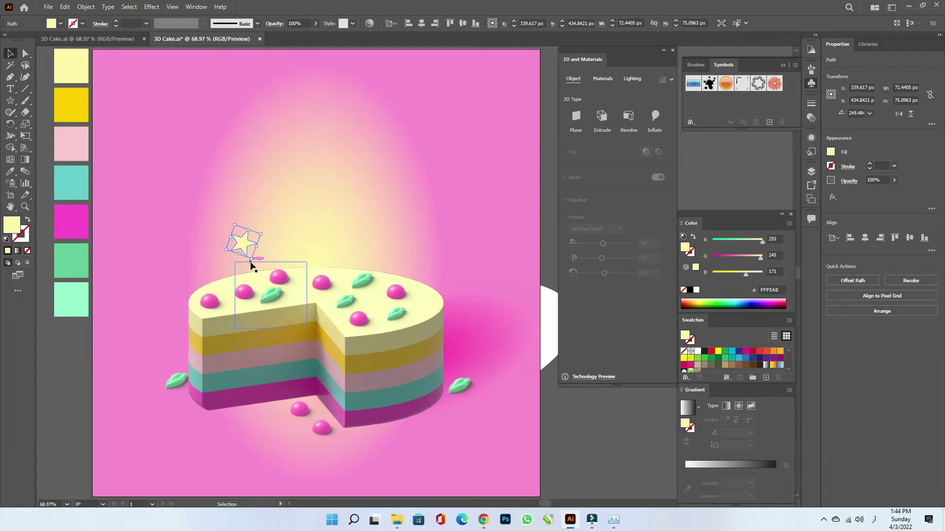
- Apply a Gaussian Blur with a radius of about 8.1 pixels to the star and deselect it
click(151, 6)
mouse_move(180, 172)
click(277, 173)
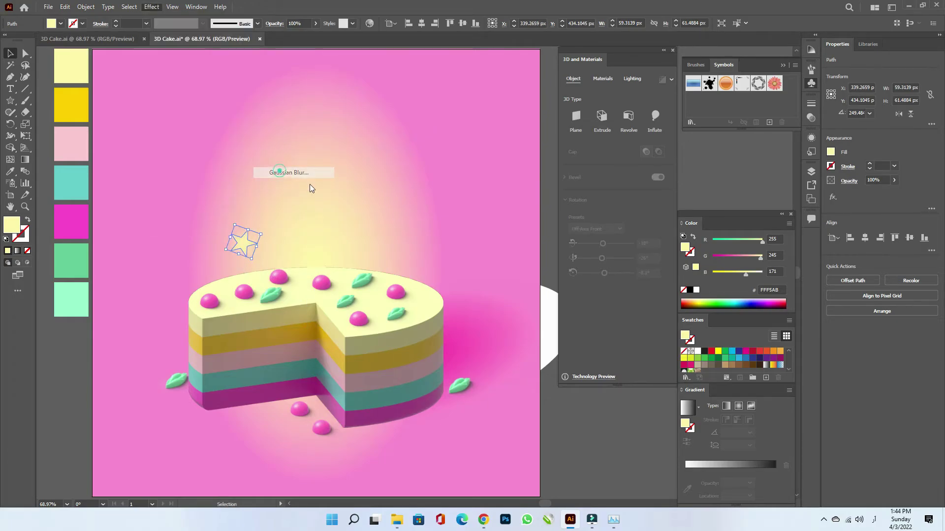
drag(529, 241, 526, 240)
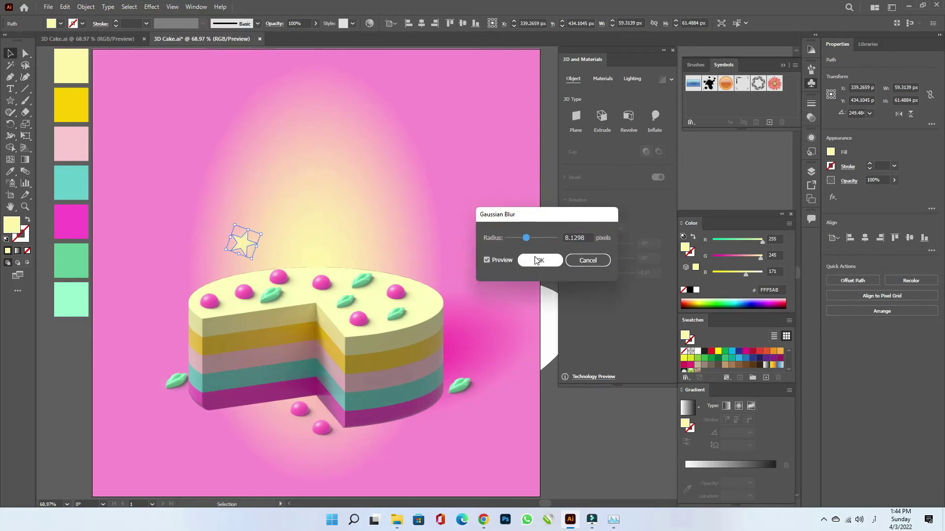
click(534, 259)
click(436, 226)
- Duplicate the blurred star upward through the glow, making rotated copies that get smaller toward its top
drag(240, 247, 318, 167)
drag(268, 124, 344, 80)
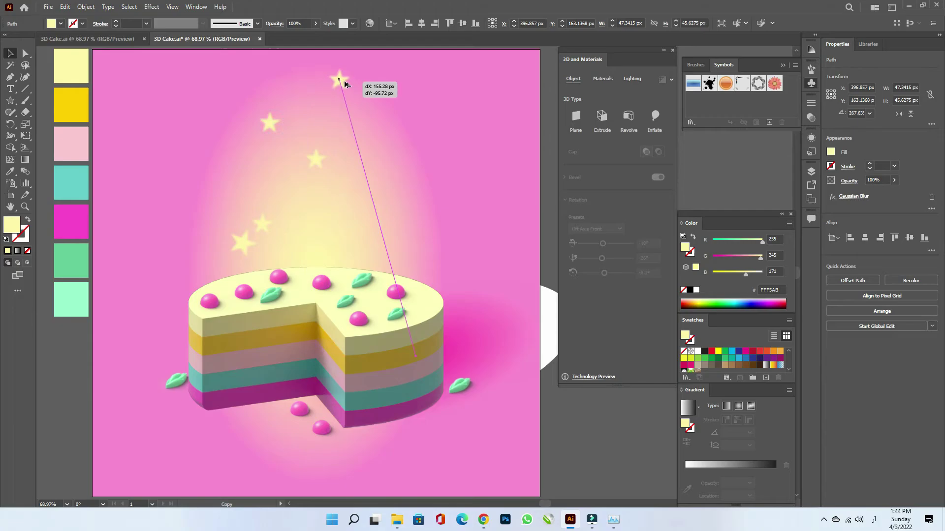
drag(336, 83, 340, 80)
drag(271, 125, 294, 102)
drag(311, 161, 382, 246)
click(259, 229)
click(243, 245)
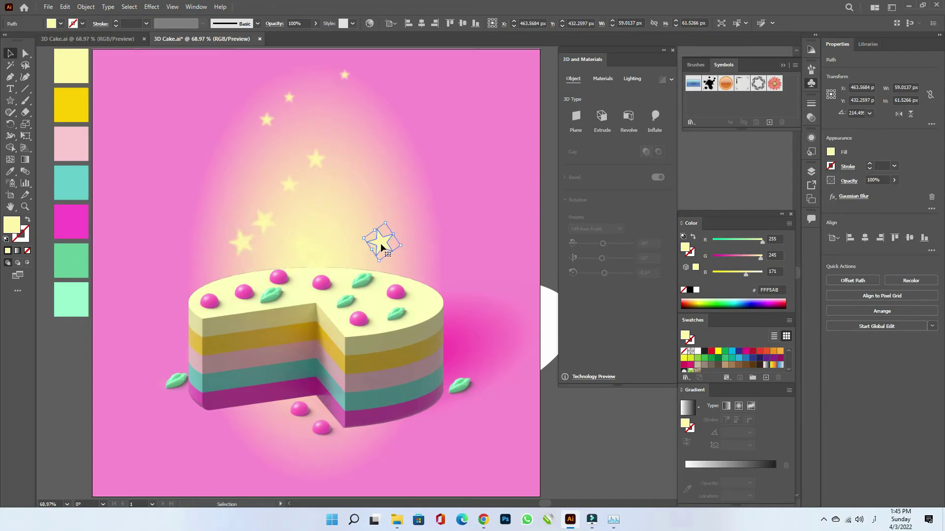
- Scatter more copies of the large and small stars through the right half of the glow
drag(263, 222, 387, 206)
drag(319, 160, 353, 172)
drag(353, 173, 348, 139)
drag(290, 97, 323, 112)
drag(267, 121, 296, 140)
drag(345, 75, 371, 149)
drag(323, 112, 348, 107)
- Delete surplus stars from the middle of the glow and shift a few remaining ones to even out the spacing
click(264, 223)
key(Delete)
click(315, 162)
key(Delete)
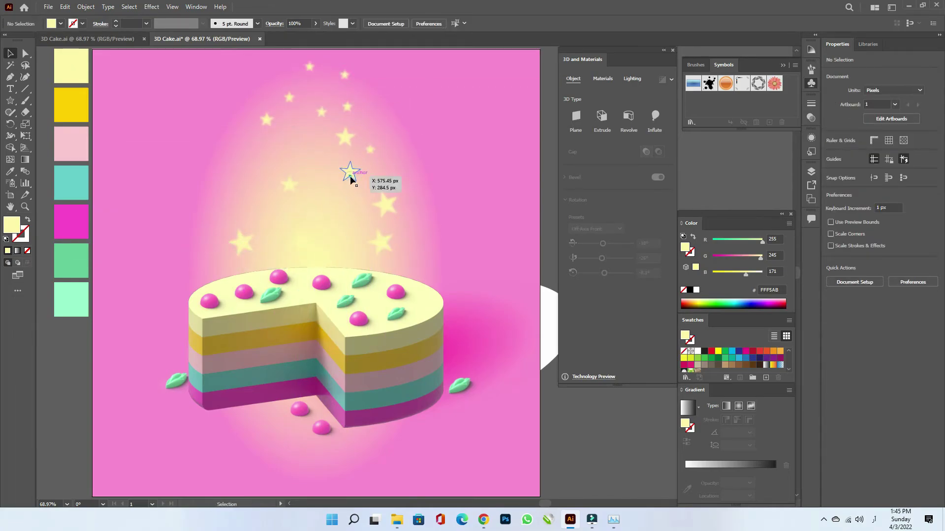
drag(352, 176, 334, 174)
drag(312, 66, 334, 59)
drag(292, 101, 299, 97)
- Draw a pale yellow circle about 107 px wide beside the glow, set its opacity to 56%, and reapply the last Gaussian Blur
click(9, 100)
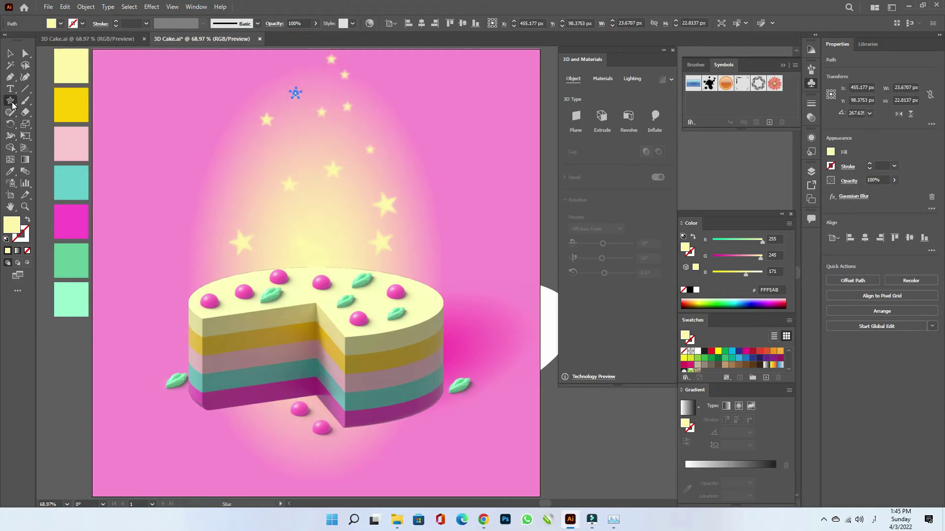
click(40, 122)
drag(155, 127, 200, 175)
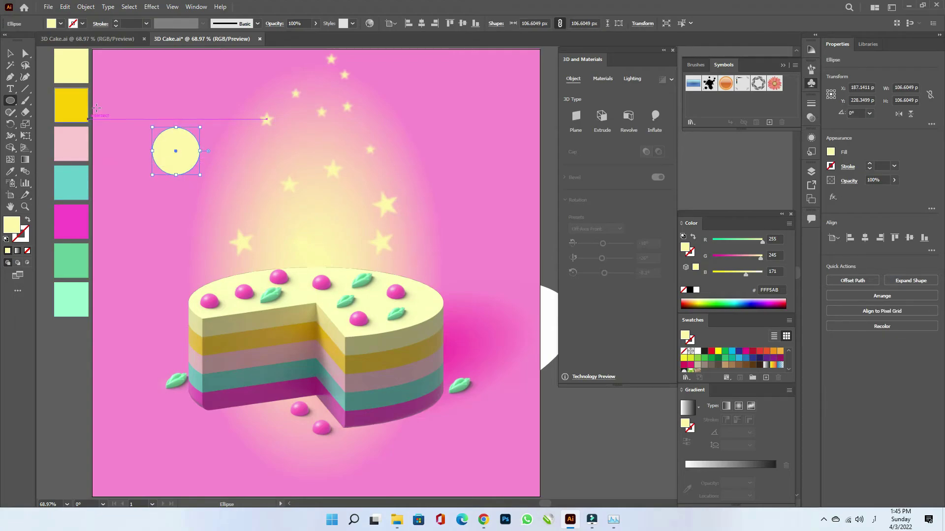
click(894, 180)
drag(895, 193, 877, 193)
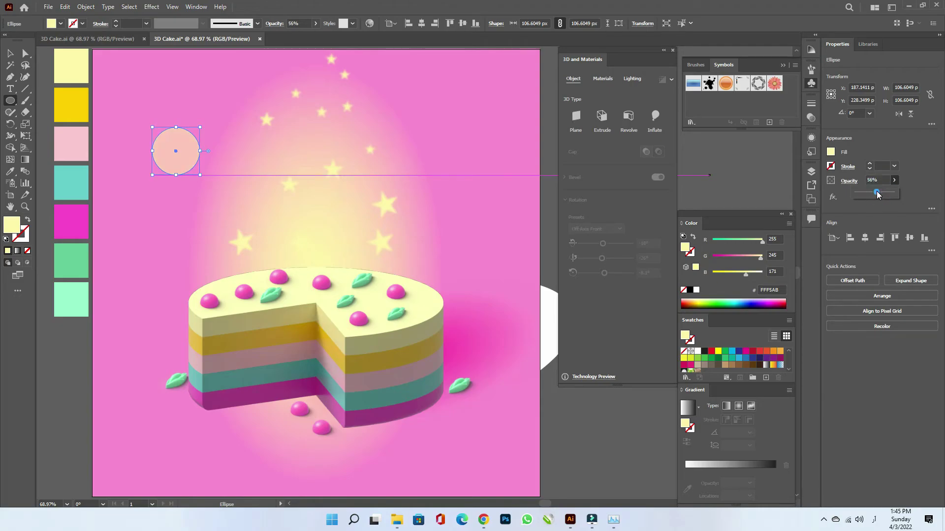
click(151, 7)
click(170, 19)
- Move the translucent circle into the glow and arrange three scaled-down circles of different sizes among the stars
key(v)
drag(181, 149, 244, 200)
click(428, 111)
click(391, 172)
click(372, 222)
click(296, 148)
drag(282, 162, 289, 154)
click(344, 193)
click(444, 225)
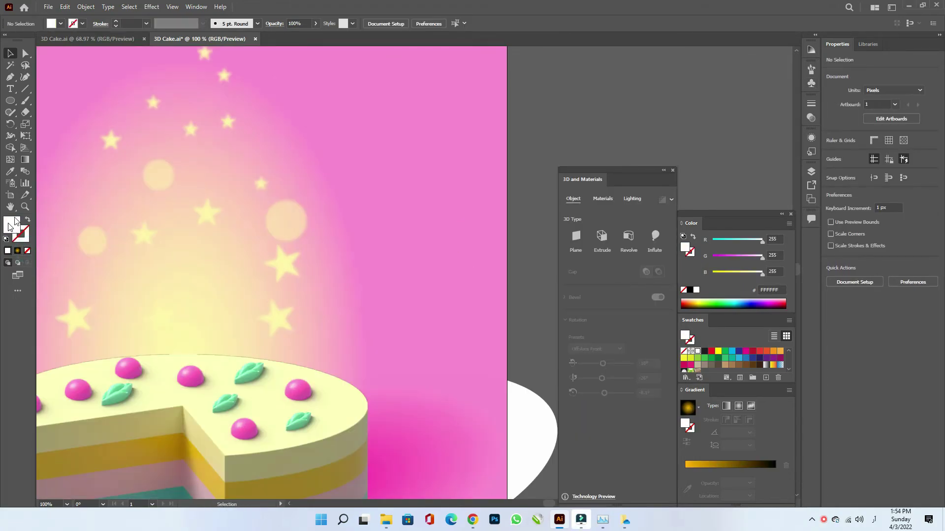
- Draw a circle about 133 px wide on the pink area right of the glow and give it a radial gradient fill
drag(407, 150, 494, 235)
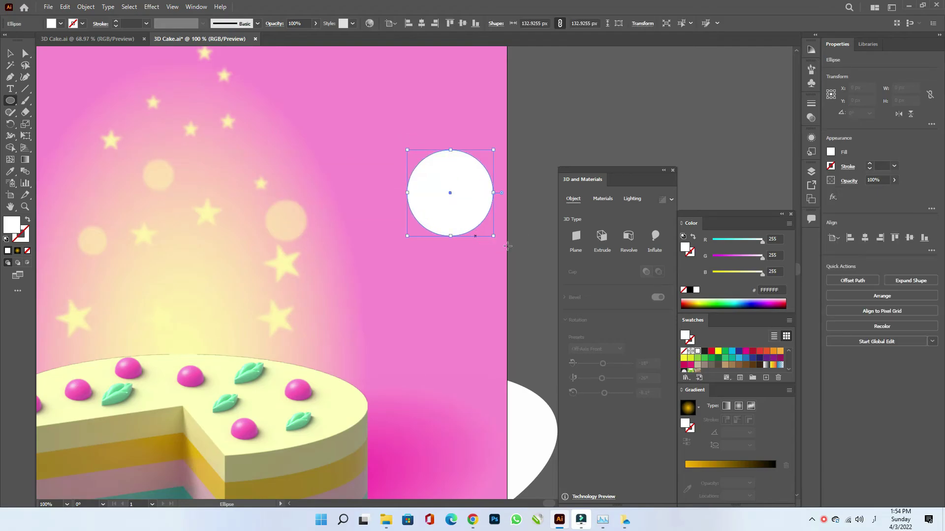
click(701, 410)
click(643, 426)
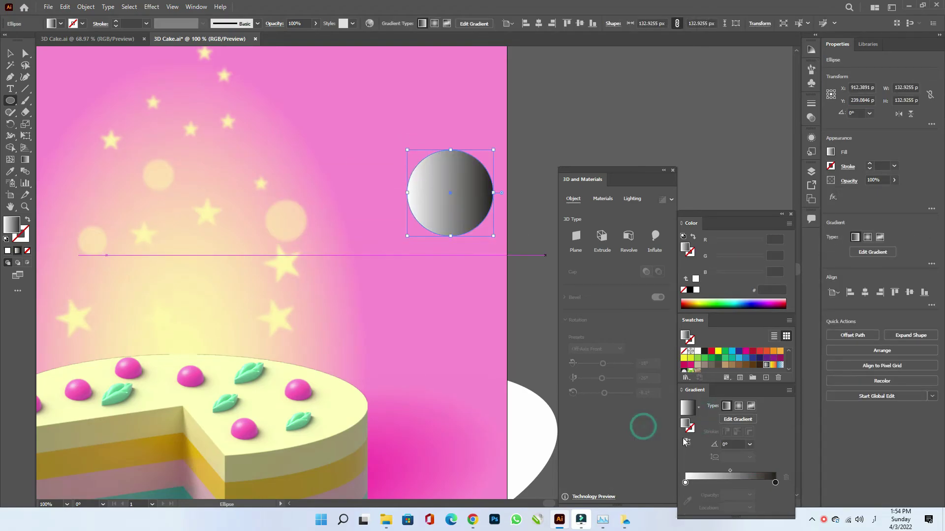
click(738, 408)
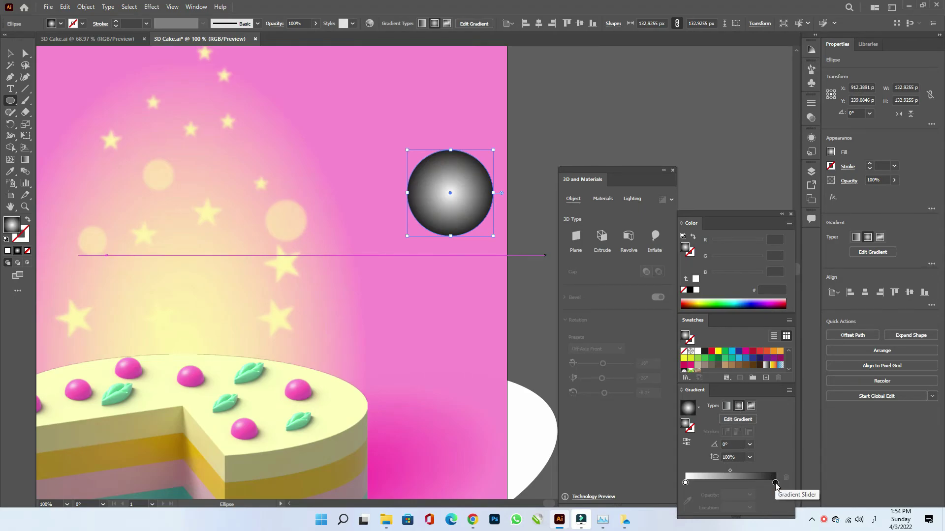
- Color the circle's outer gradient stop pure black and its center stop RGB 255, 197, 0
click(775, 483)
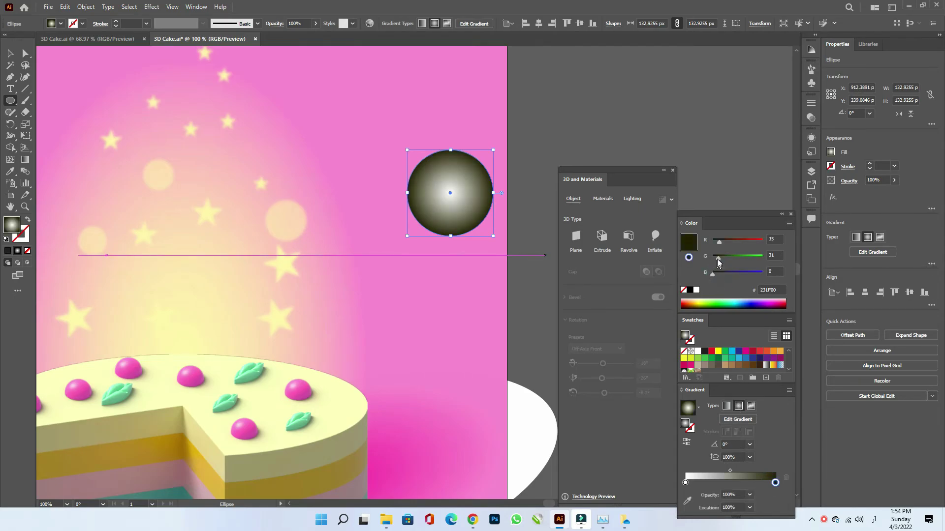
drag(718, 259, 702, 242)
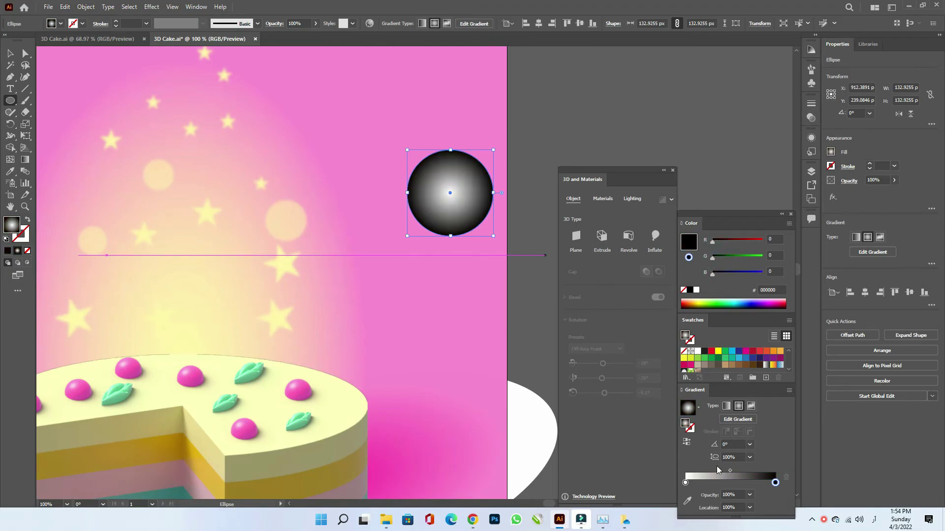
click(685, 482)
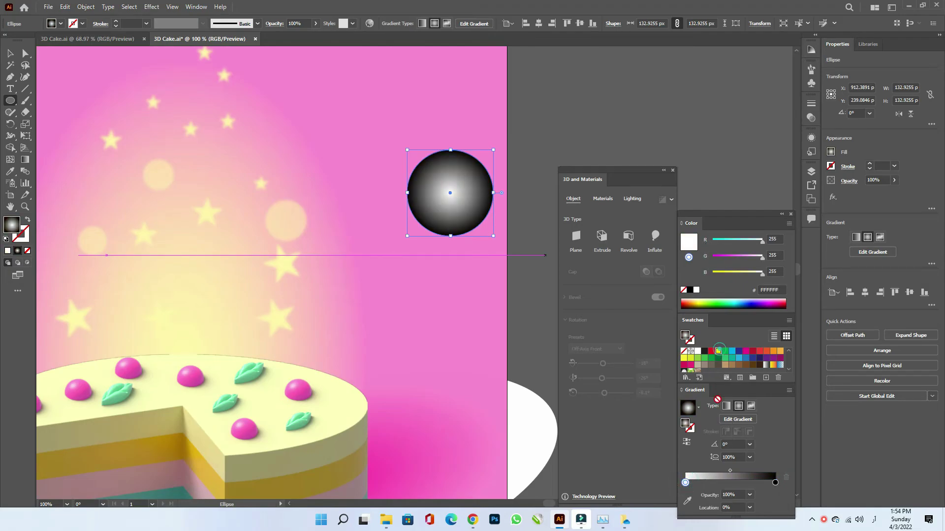
drag(688, 478, 685, 483)
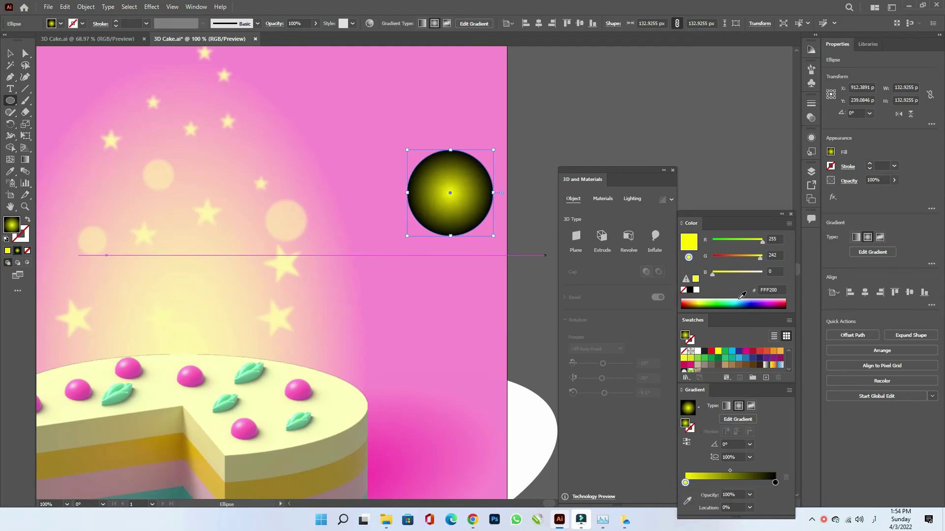
drag(758, 258, 753, 258)
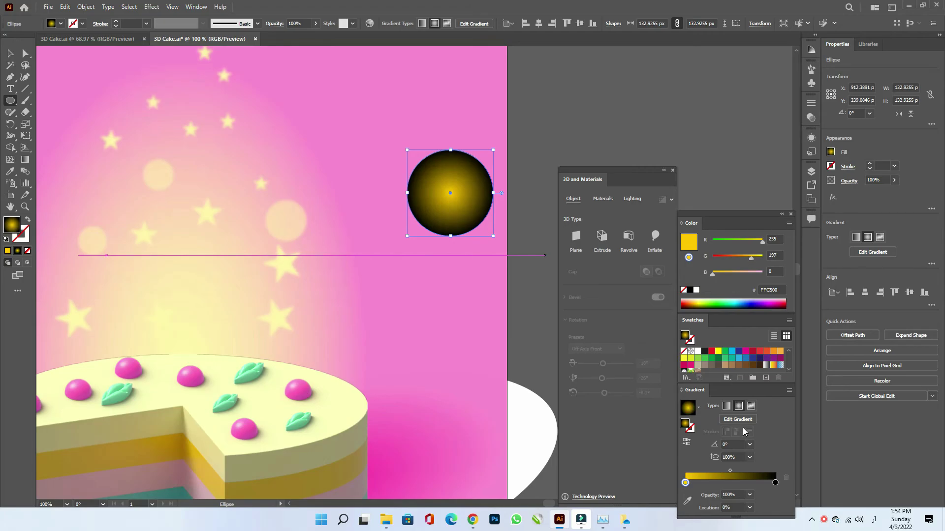
- Add a second black gradient stop at about 6.4% location, leaving only a tiny golden dot at the circle's center
drag(774, 484, 694, 485)
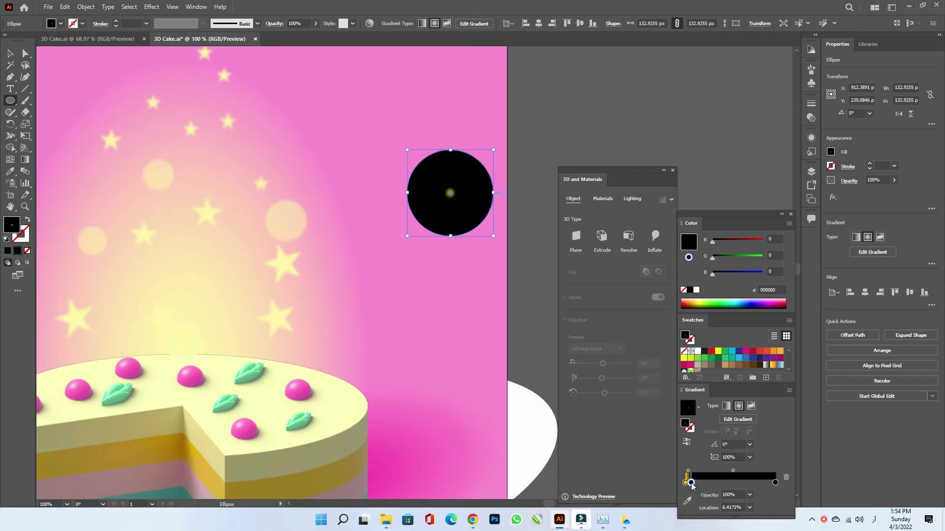
click(11, 55)
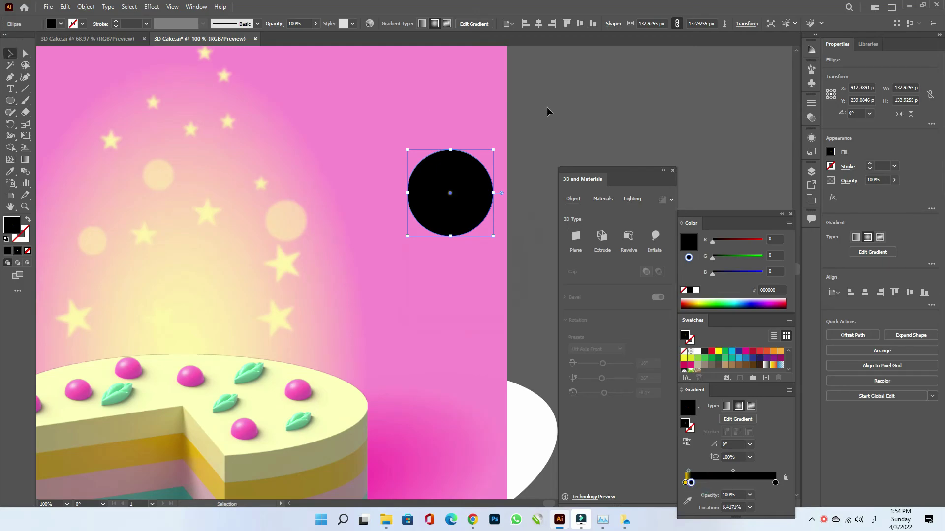
click(548, 110)
click(467, 202)
scroll(464, 179, up, 3)
click(641, 145)
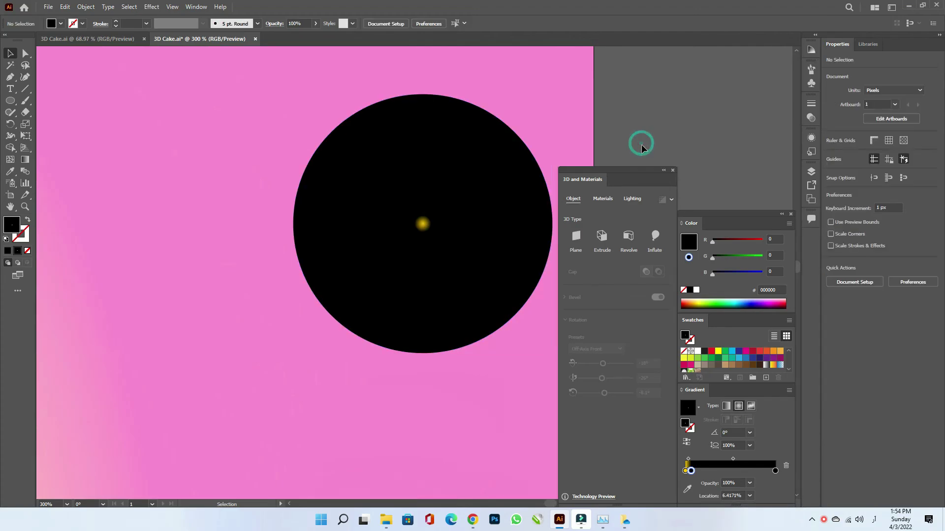
- Set the black circle's blending mode to Screen and deselect it
click(512, 200)
click(852, 181)
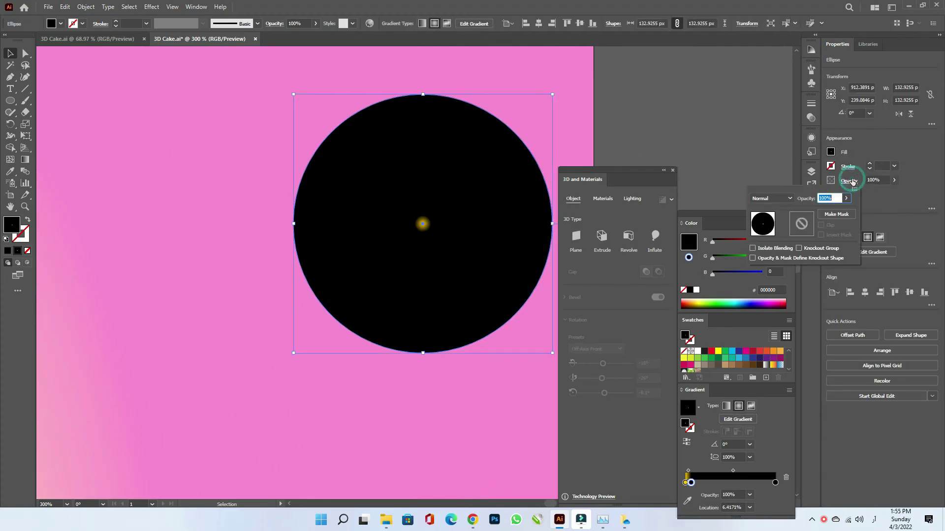
click(780, 199)
click(768, 269)
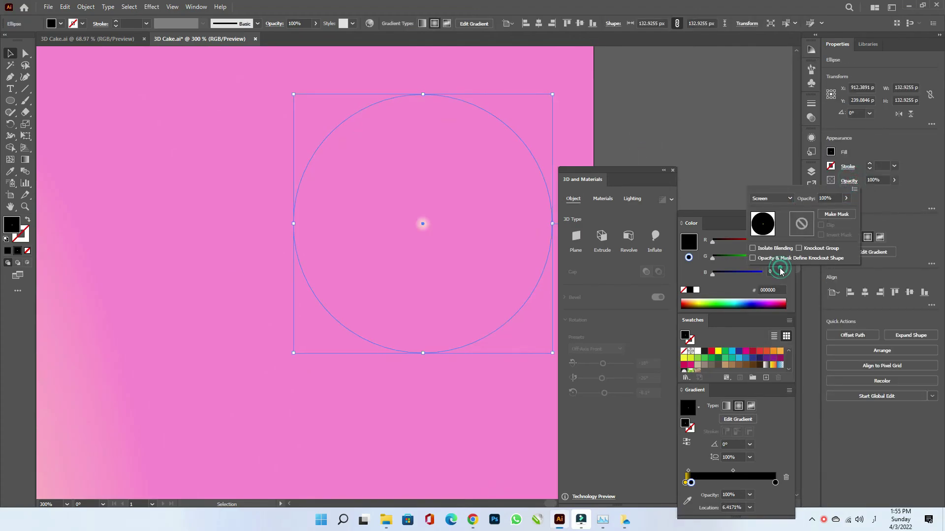
click(658, 118)
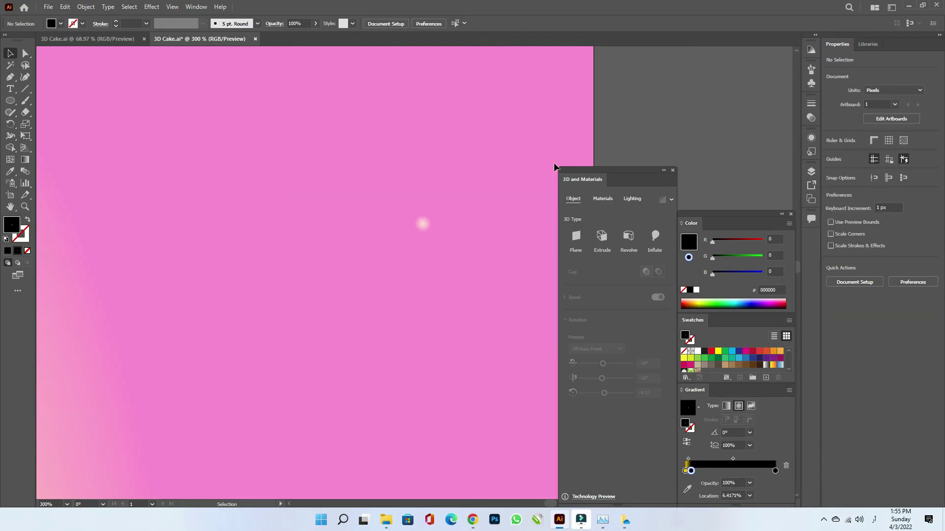
- Save the glowing dot circle as a dynamic Movie Clip symbol with the default name, and deselect it
click(425, 225)
scroll(425, 226, down, 5)
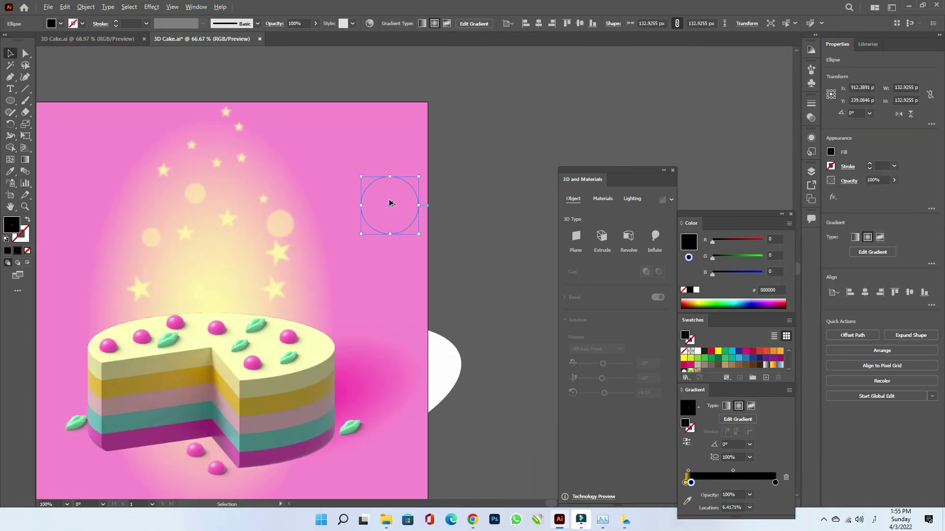
click(808, 75)
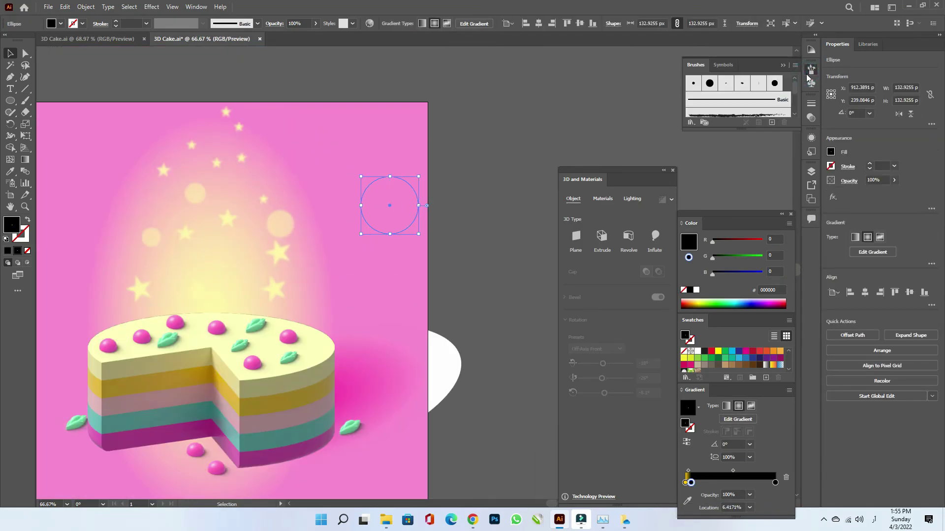
click(812, 85)
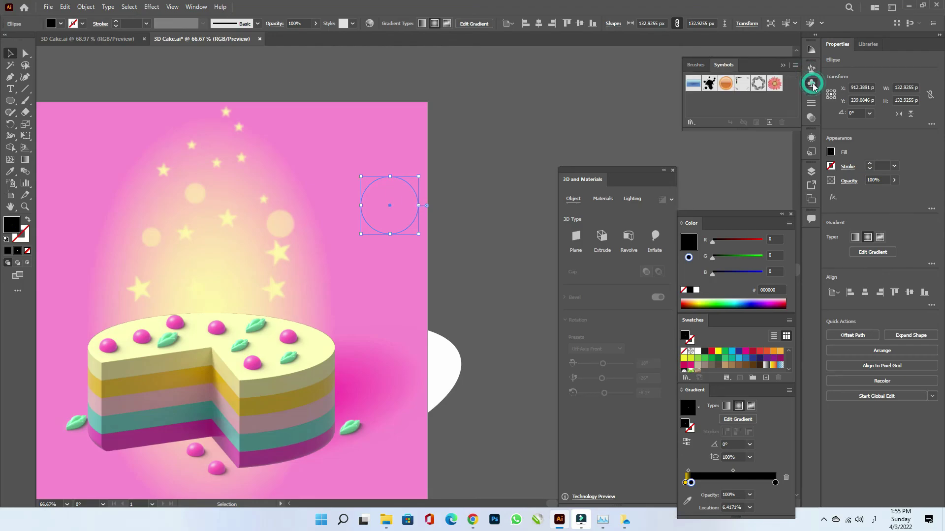
click(770, 123)
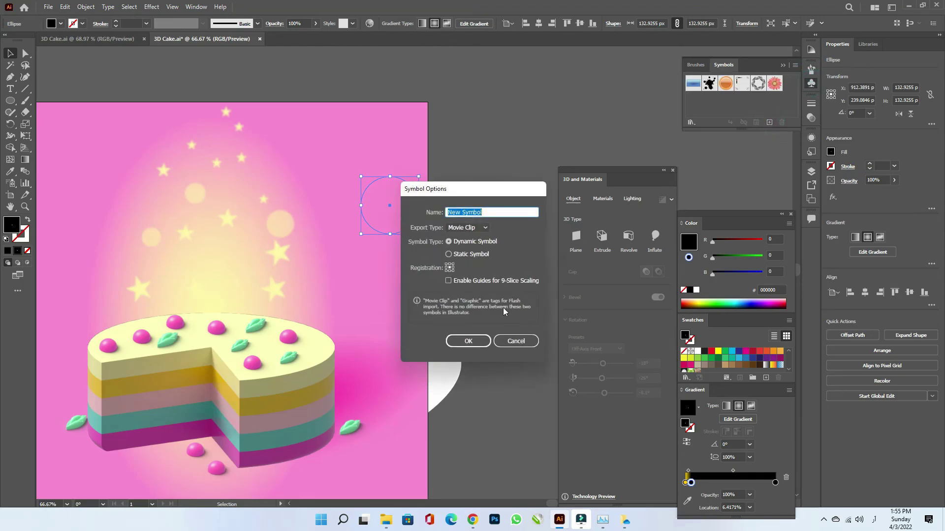
click(481, 340)
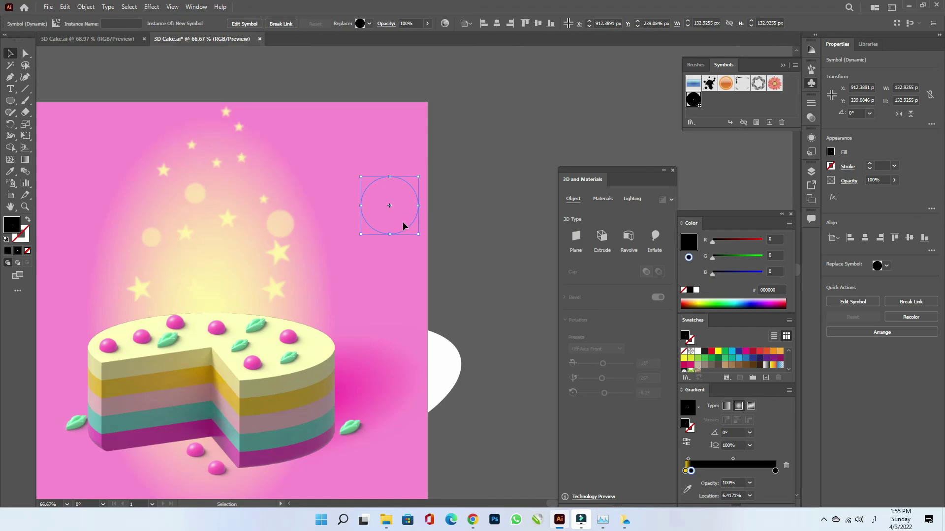
click(433, 231)
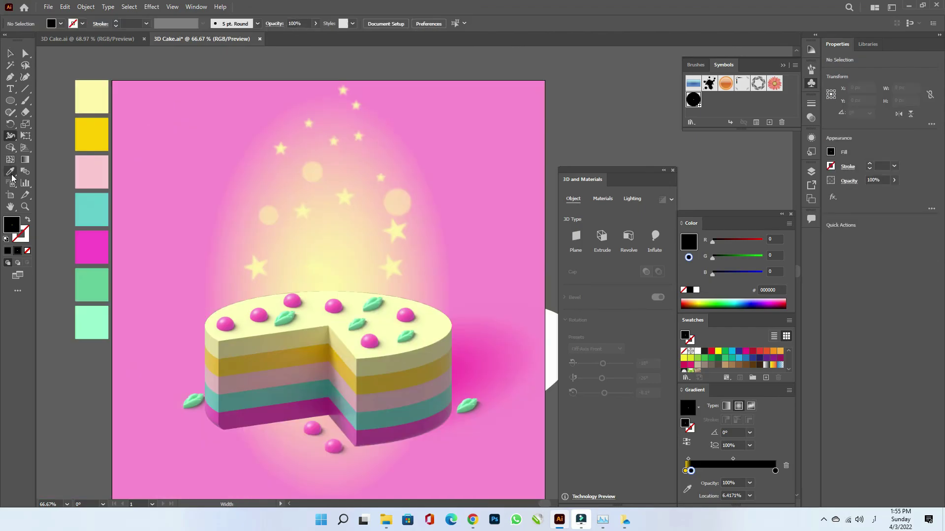
- Spray the glowing dot symbol with the Symbol Sprayer among the stars and circles above the cake
click(11, 183)
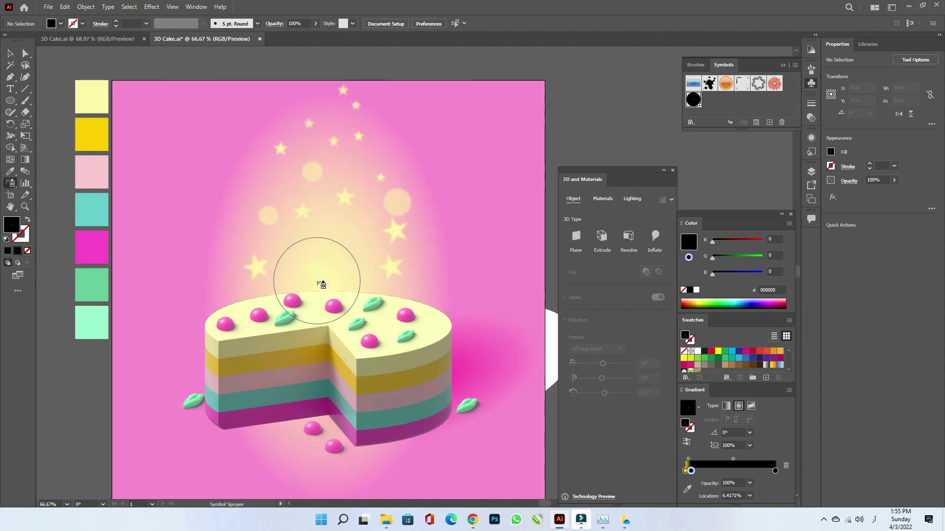
mouse_move(321, 284)
mouse_down()
mouse_move(317, 253)
mouse_move(335, 211)
mouse_move(312, 162)
mouse_move(320, 96)
mouse_up()
drag(400, 244, 401, 177)
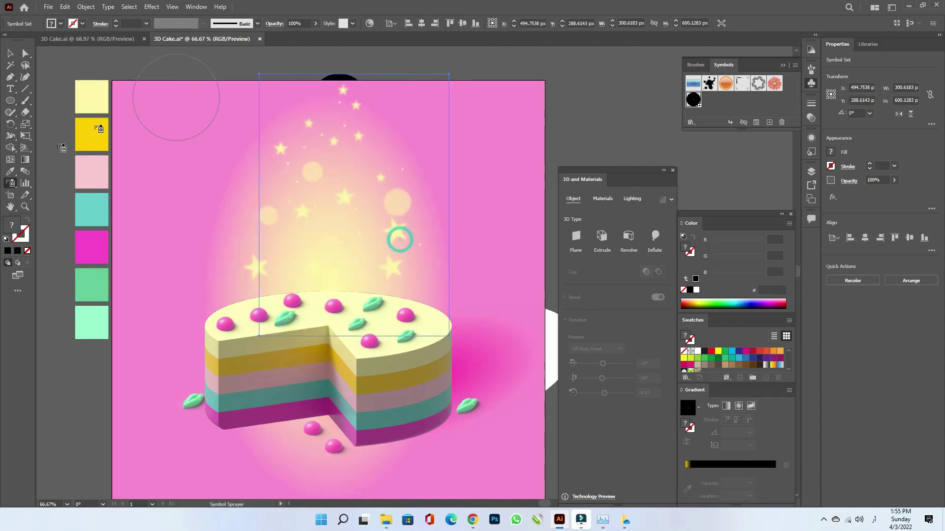
click(237, 281)
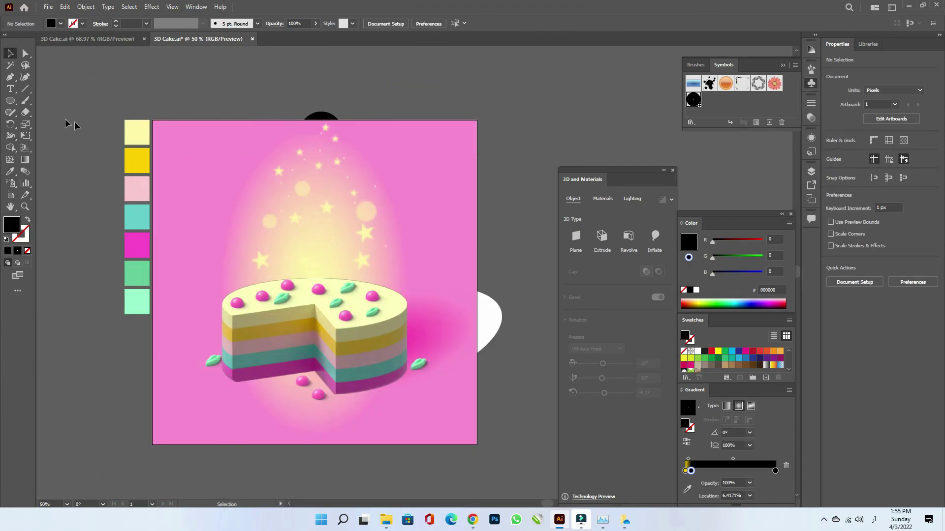
- Draw a 1000 × 1000 px rectangle covering the whole artboard
drag(9, 100, 44, 100)
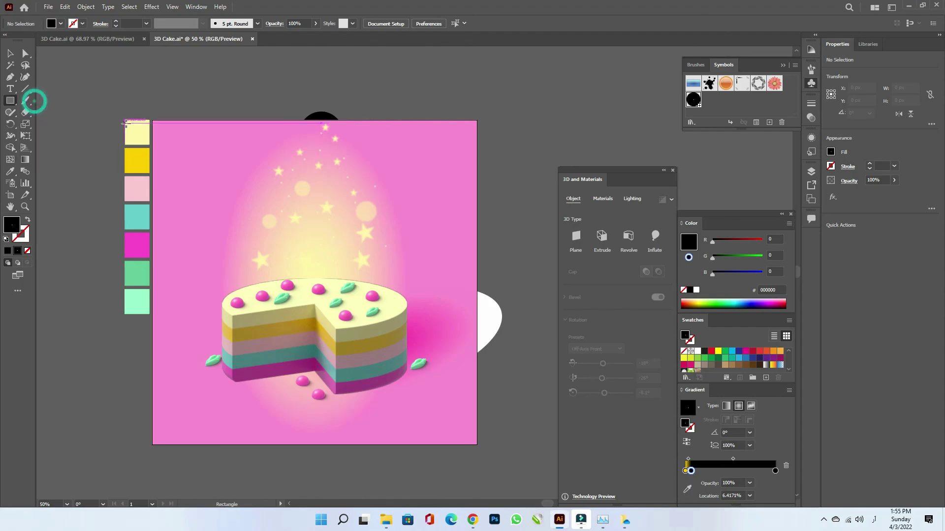
drag(153, 120, 476, 444)
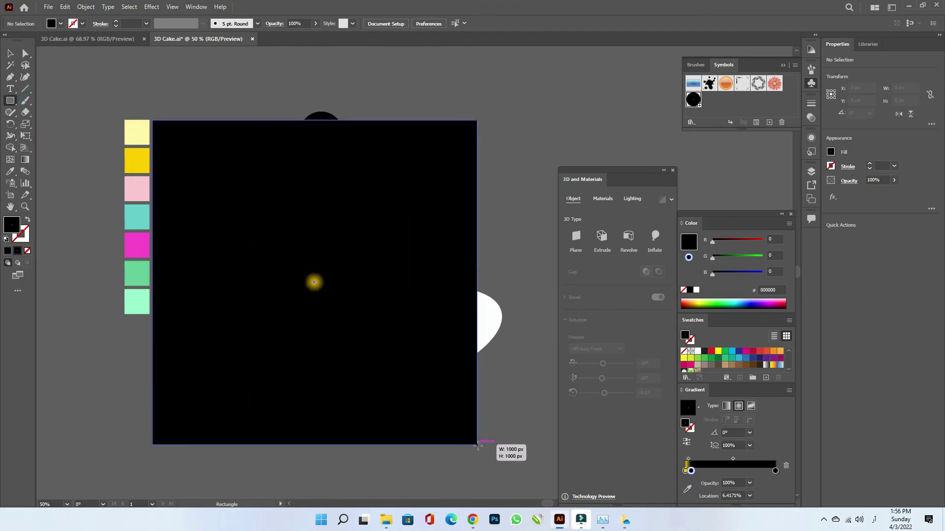
click(11, 54)
- Unlock the background layer, make a clipping mask from the rectangle and the artwork beneath it, and deselect
click(811, 172)
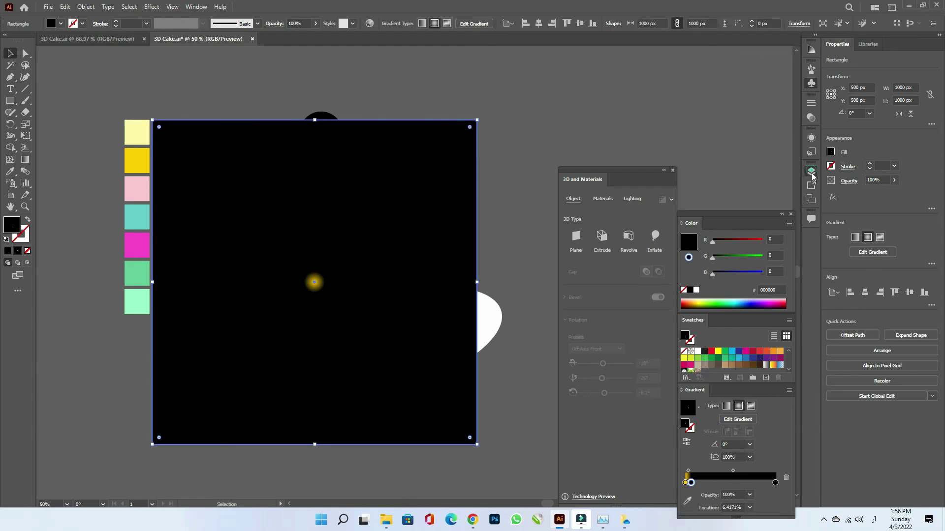
click(701, 194)
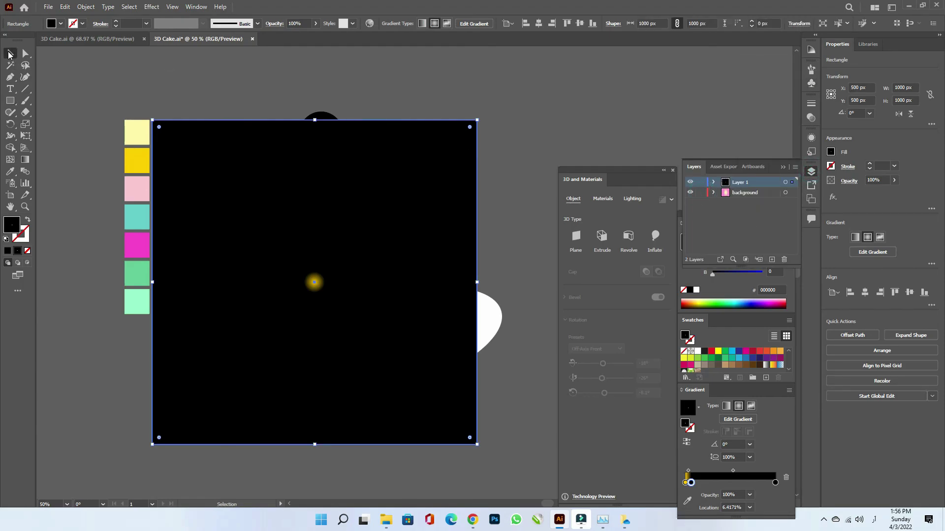
drag(534, 80, 262, 462)
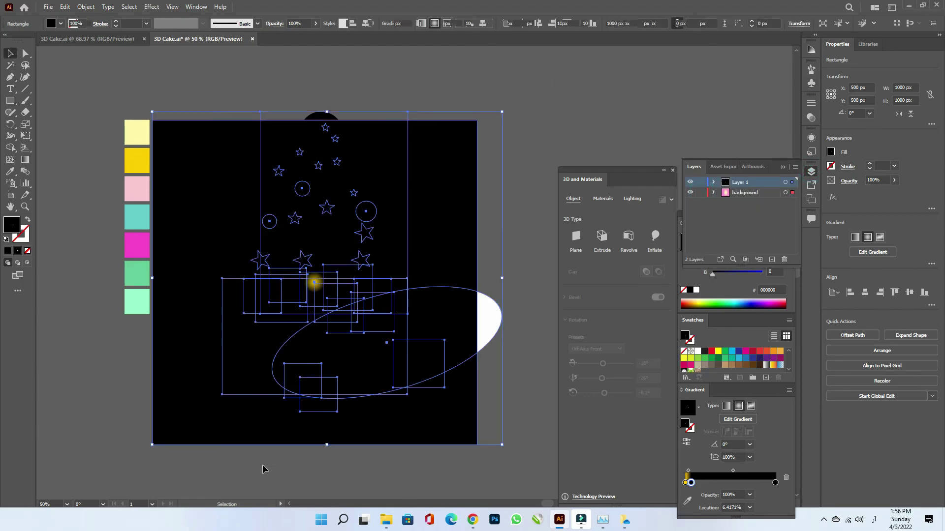
right_click(325, 235)
click(365, 315)
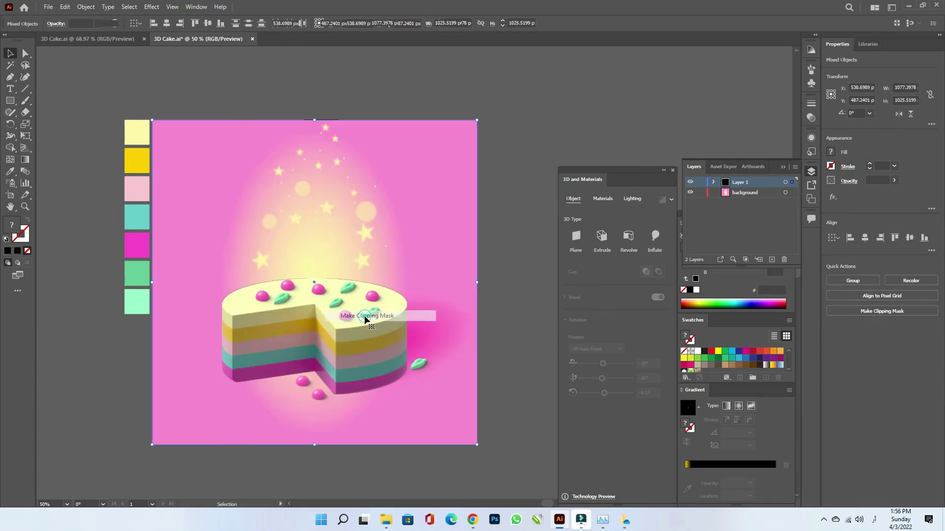
click(504, 265)
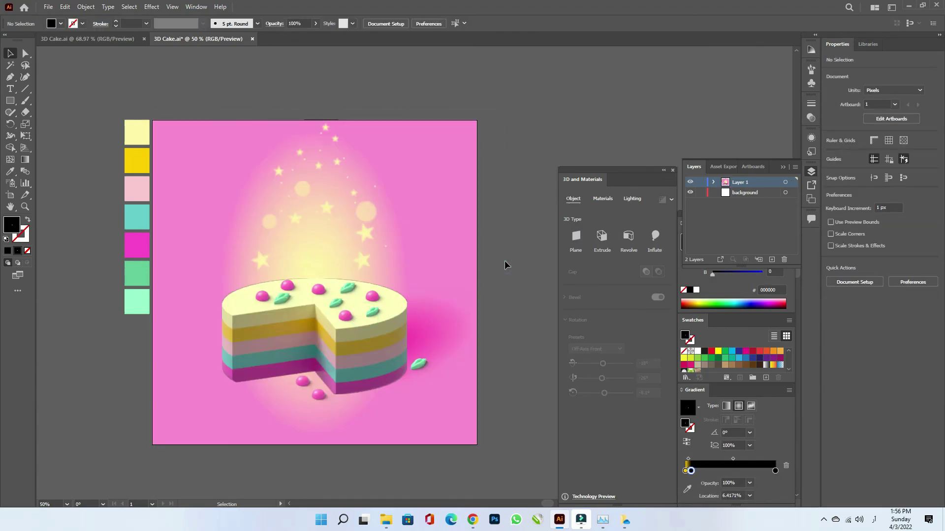